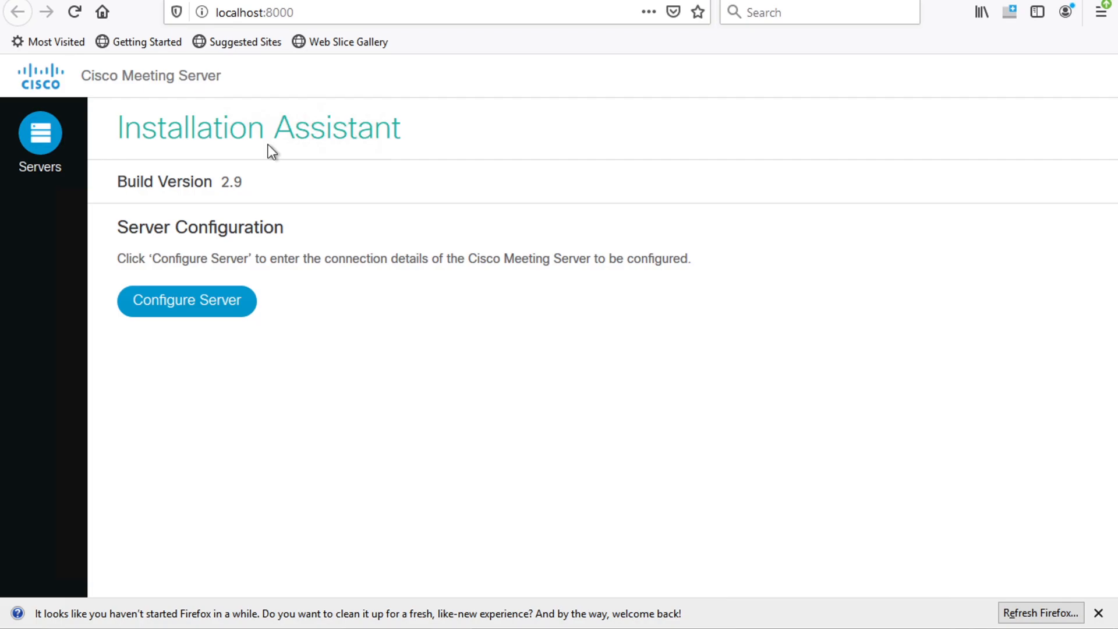
- Start configuring the server with address 198.18.1.42, username admin, and enter the account password
left_click(191, 307)
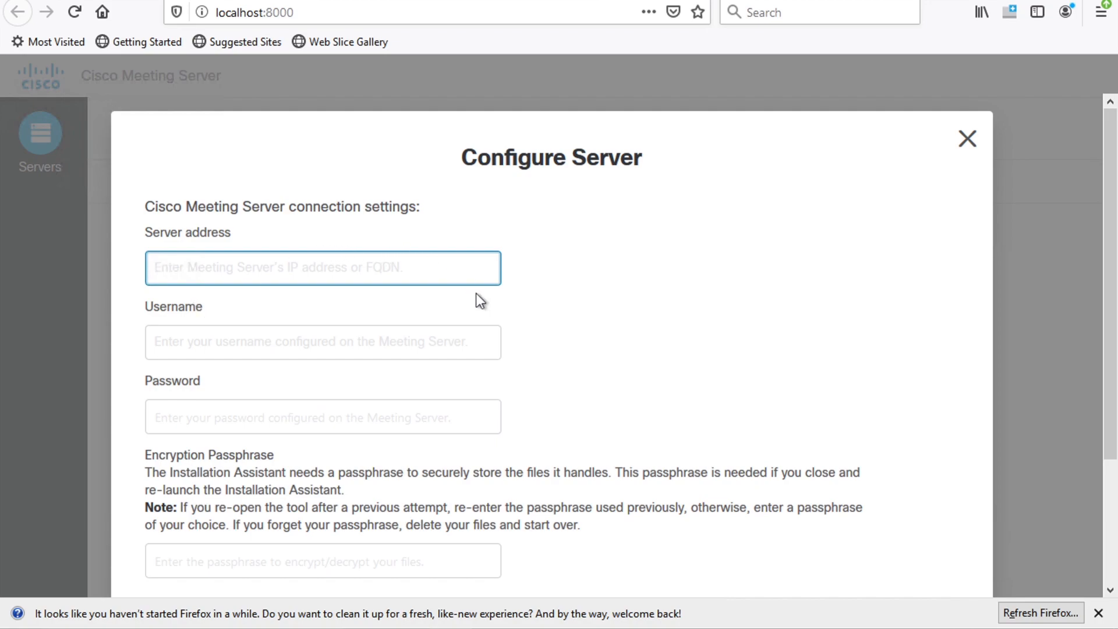
type("198.")
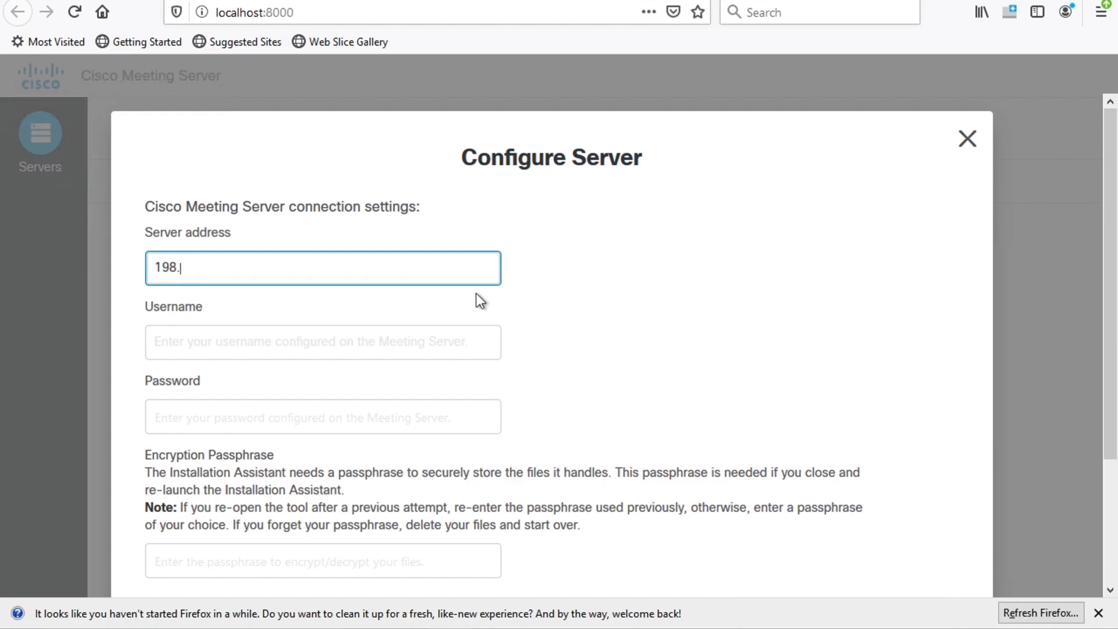
type("18.1.42")
key("Tab")
type("admin")
key("Tab")
type("***")
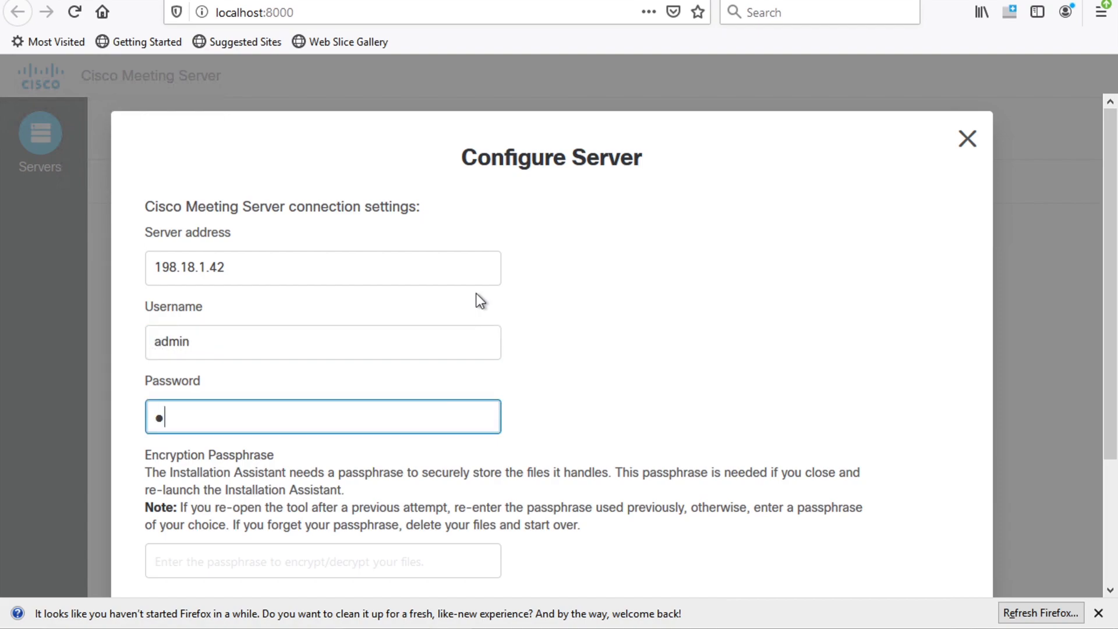
type("*******")
- Enter the encryption passphrase and connect to the Meeting Server
scroll(476, 293, "down", 1)
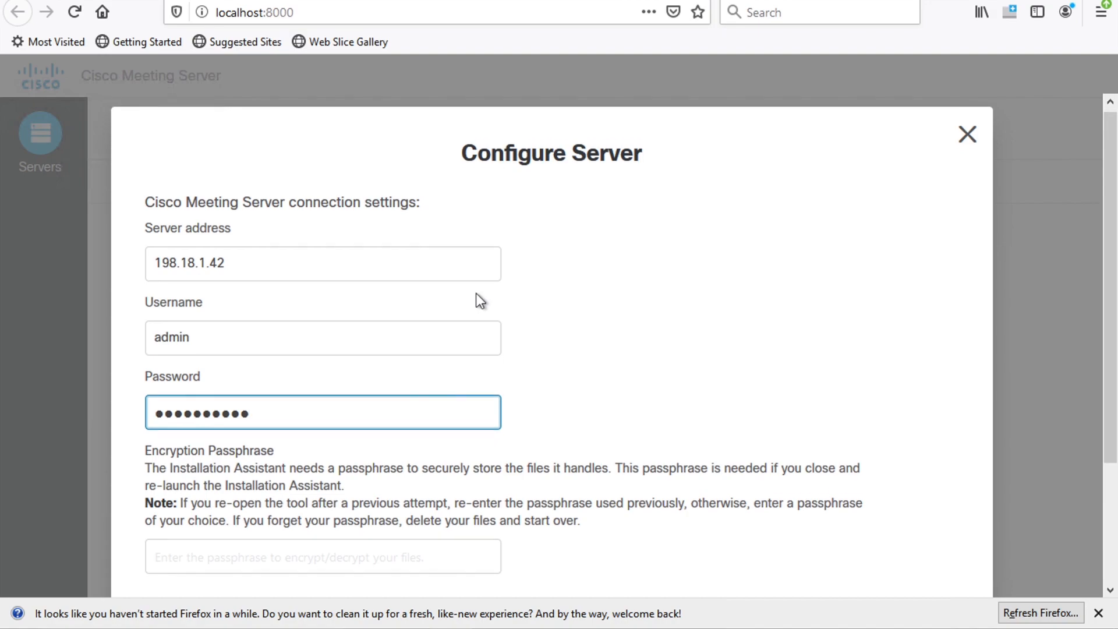
scroll(407, 441, "down", 1)
scroll(407, 440, "down", 2)
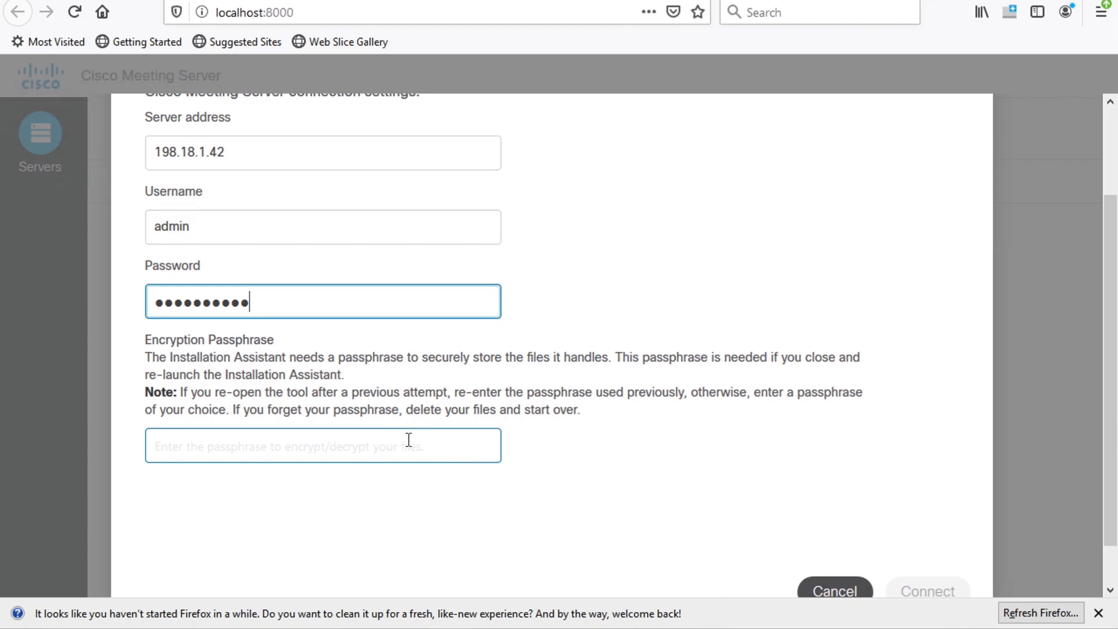
left_click(344, 406)
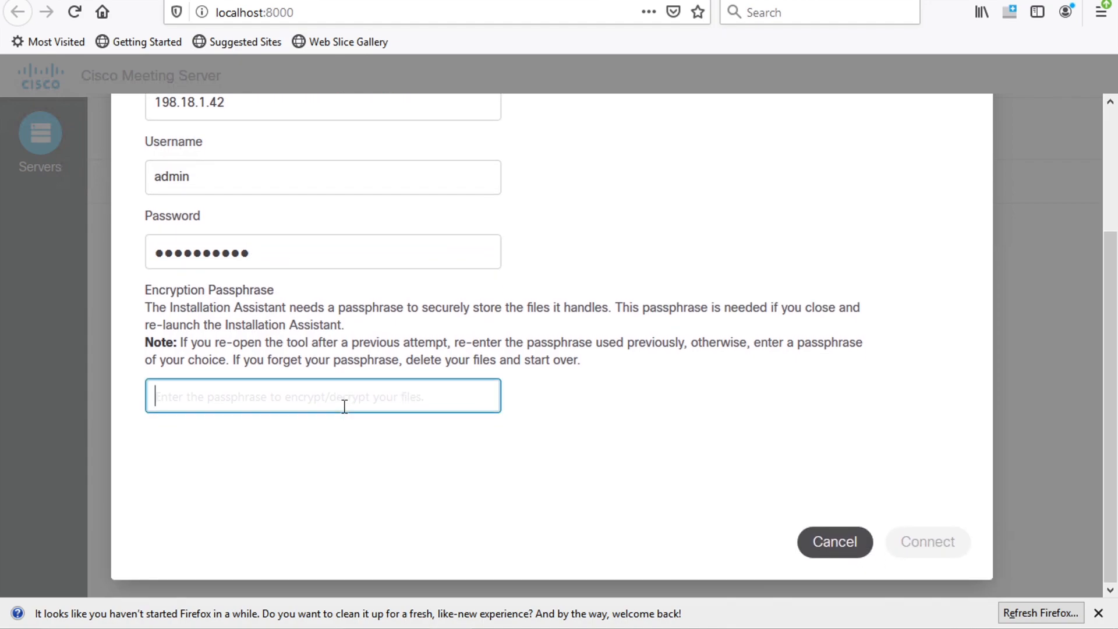
type("••••••••••")
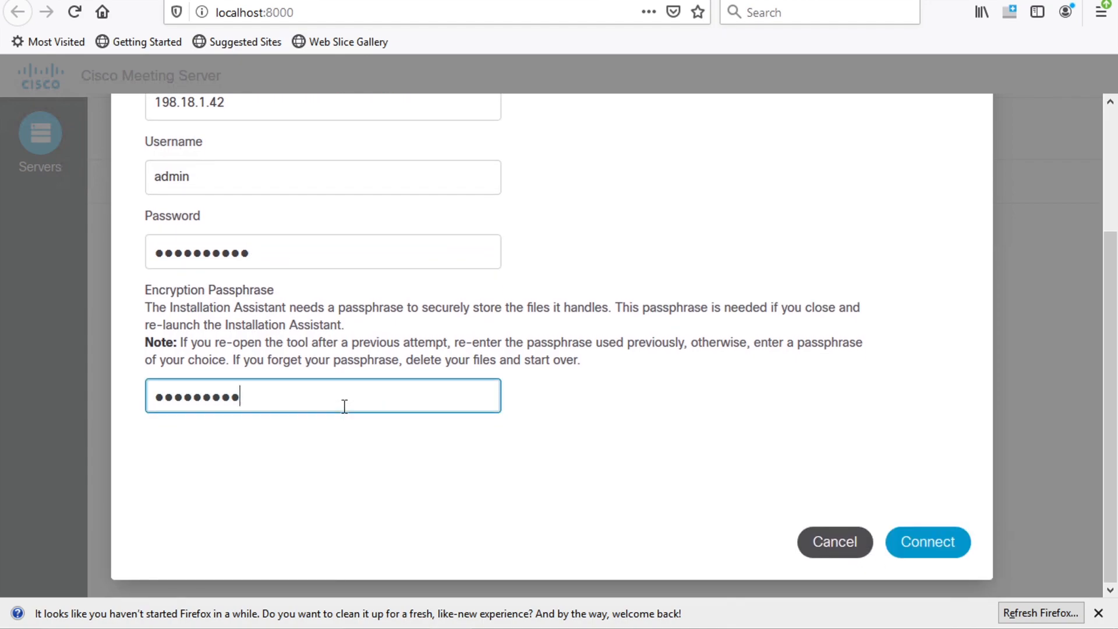
left_click(927, 545)
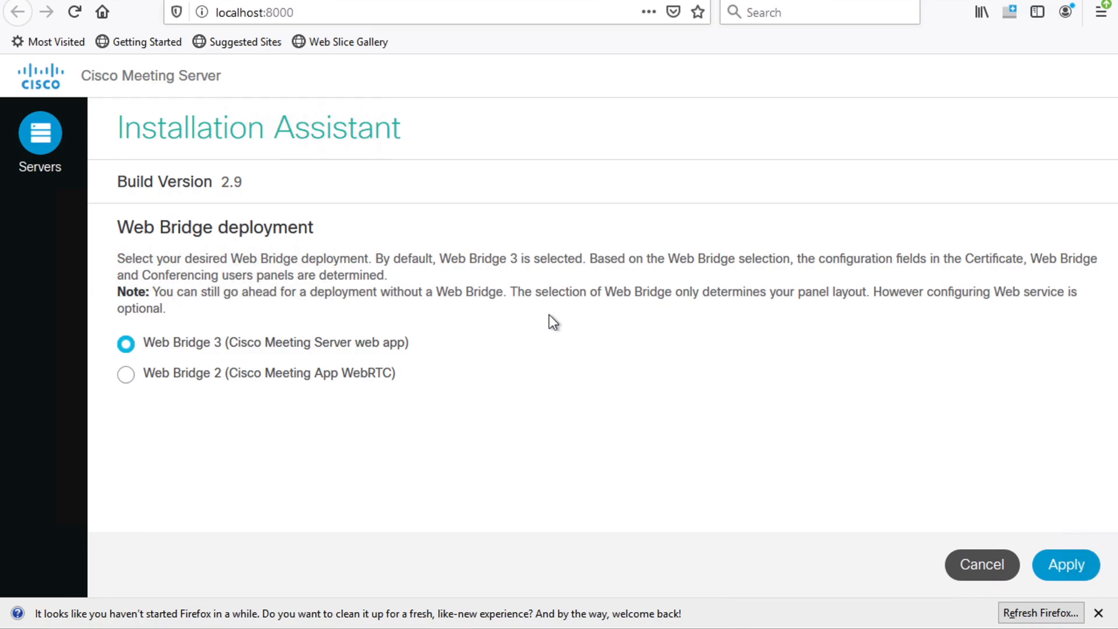
- Apply the Web Bridge 3 deployment and open the form for generating a new CSR for a CA signed certificate
left_click(1075, 566)
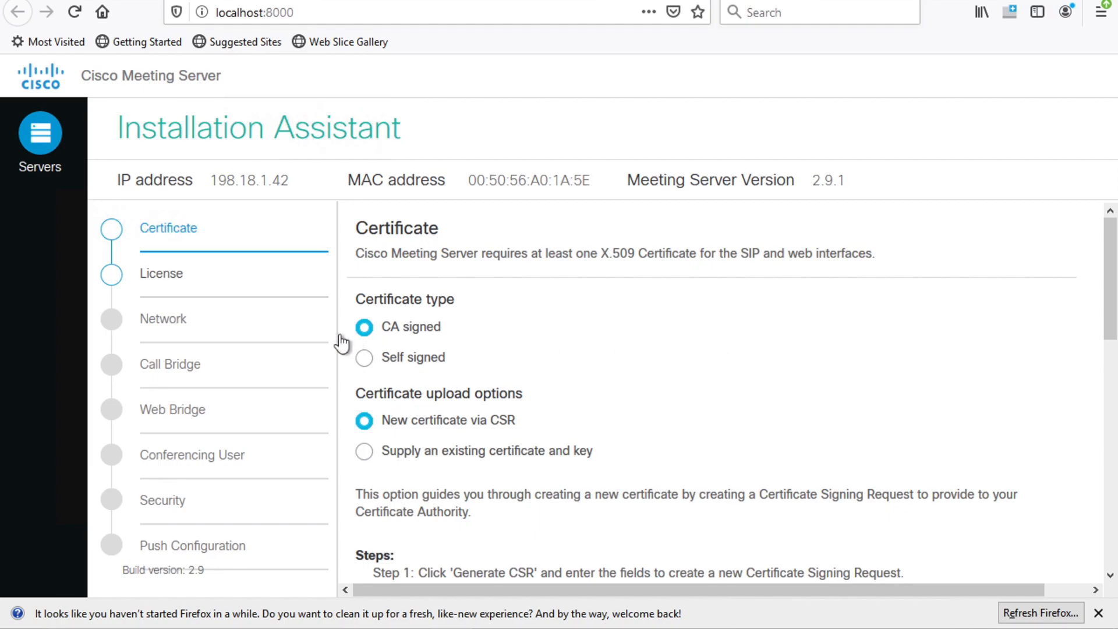
scroll(542, 318, "down", 2)
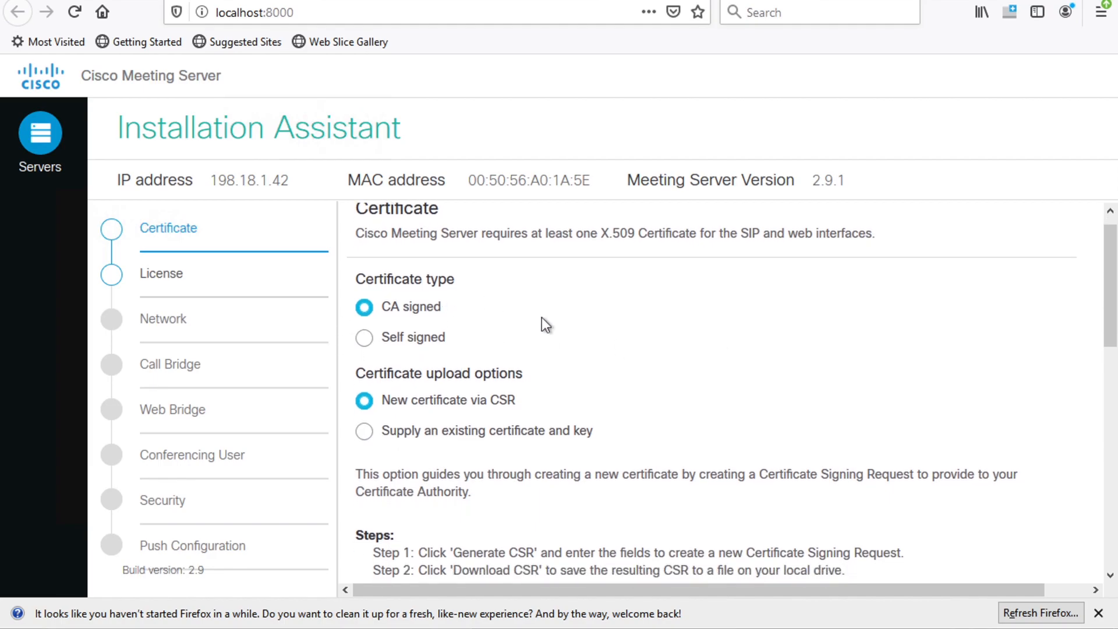
scroll(541, 316, "down", 2)
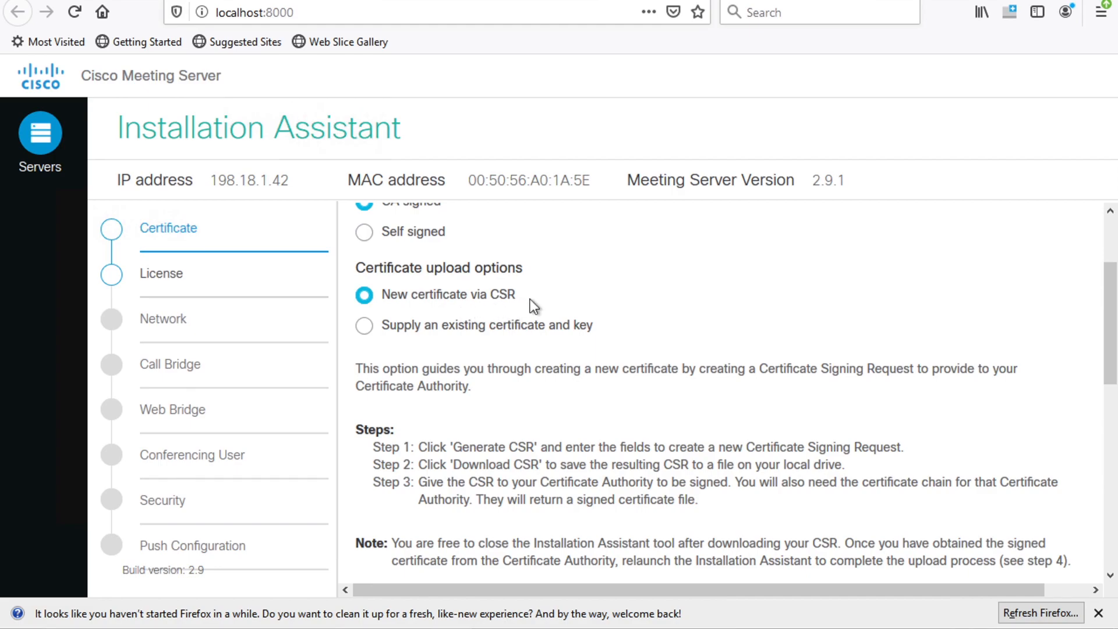
scroll(498, 369, "down", 6)
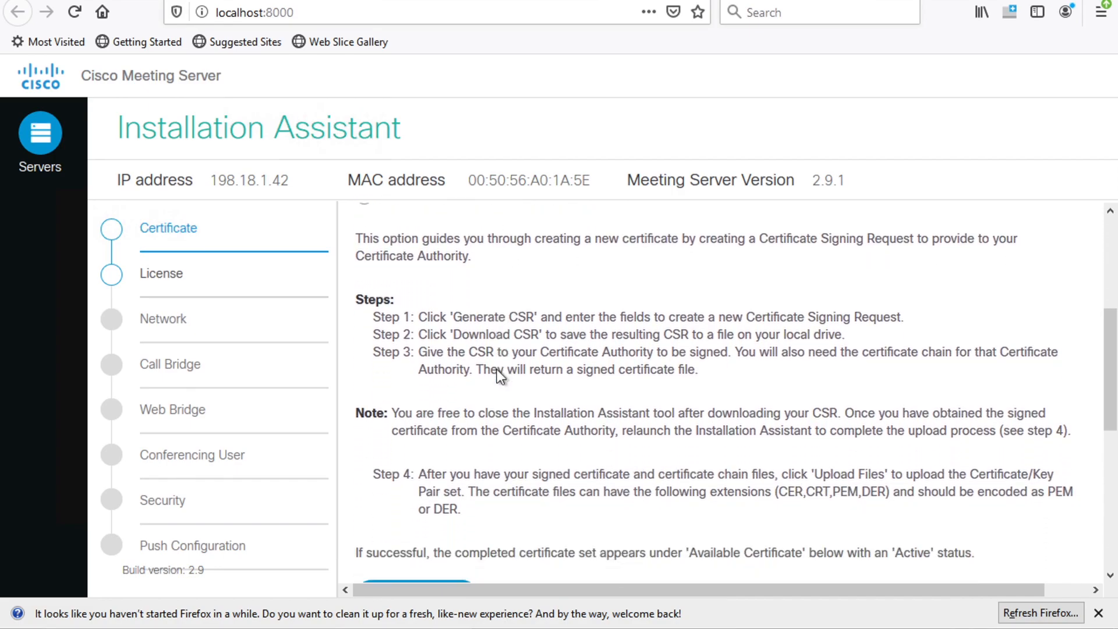
scroll(498, 369, "down", 2)
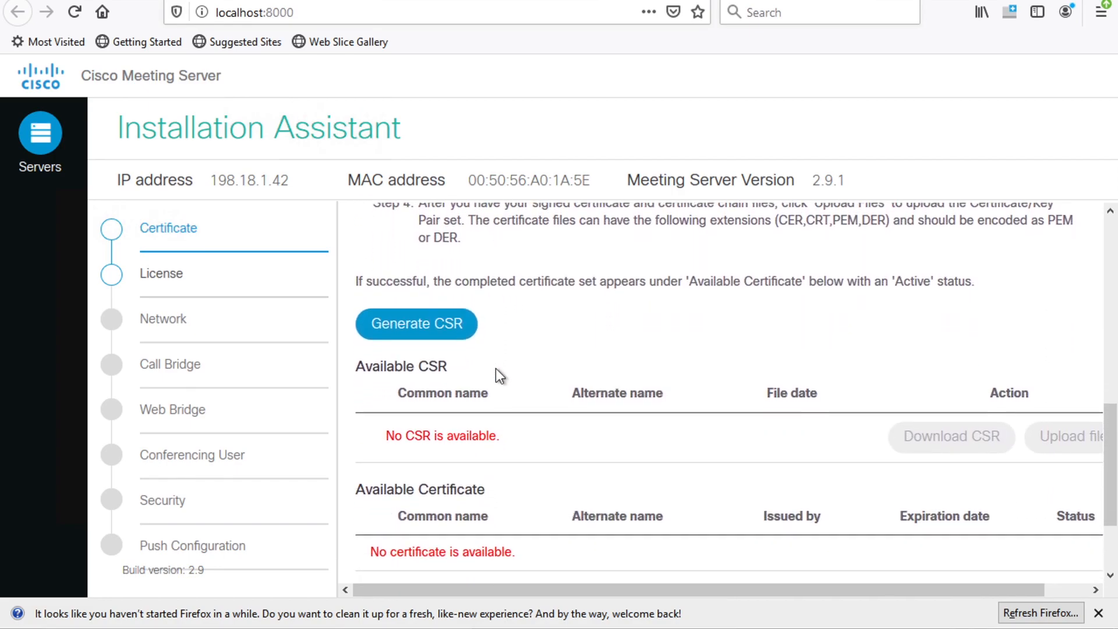
left_click(433, 333)
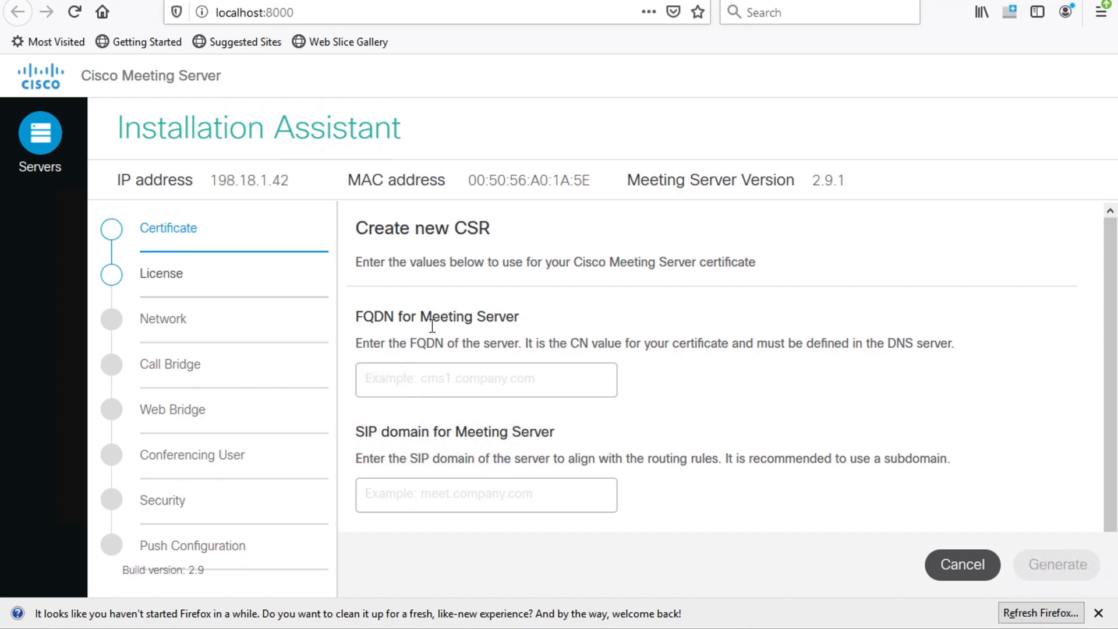
- Generate the CSR with Meeting Server FQDN cms1.dcloud.cisco.com and SIP domain cms.dcloud.cisco.com
left_click(428, 385)
type("cm")
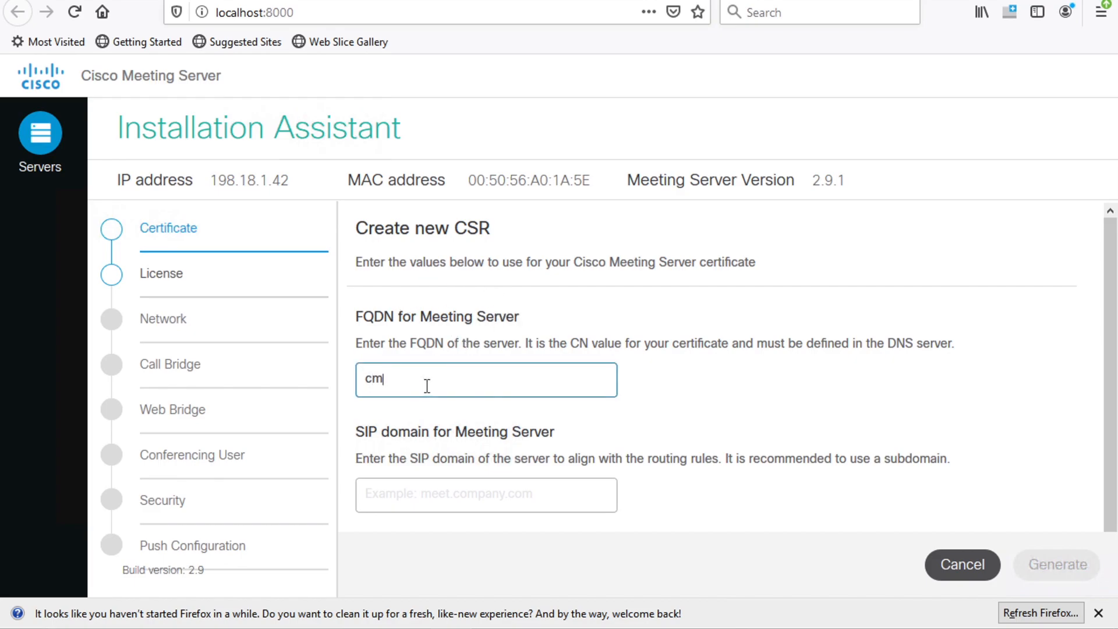
type("s1.dc")
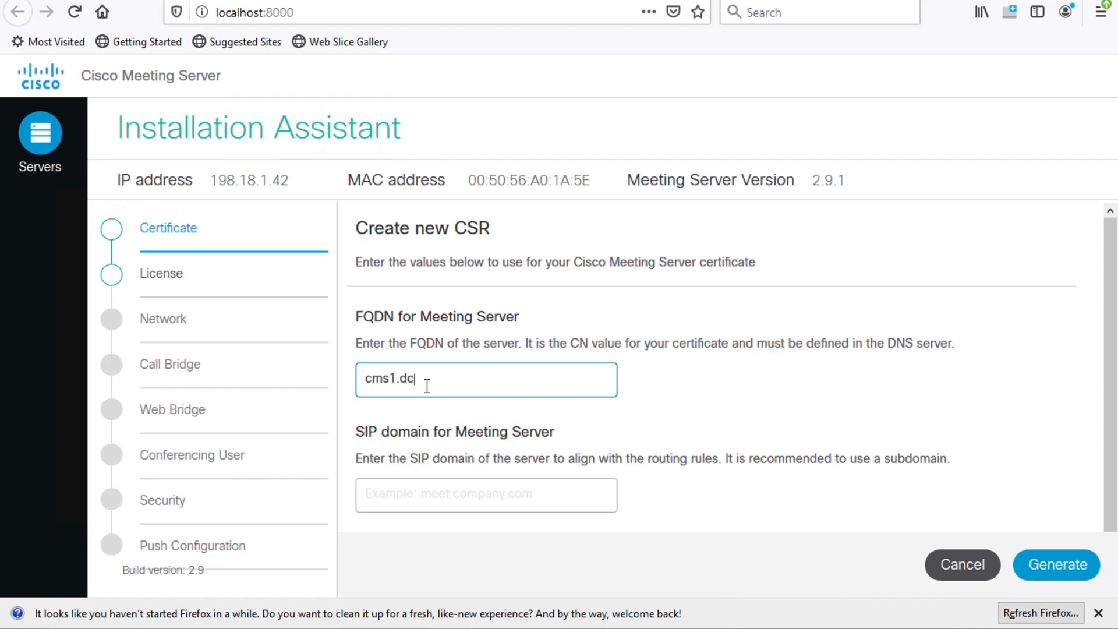
type("loud.cisco.com")
left_click(505, 495)
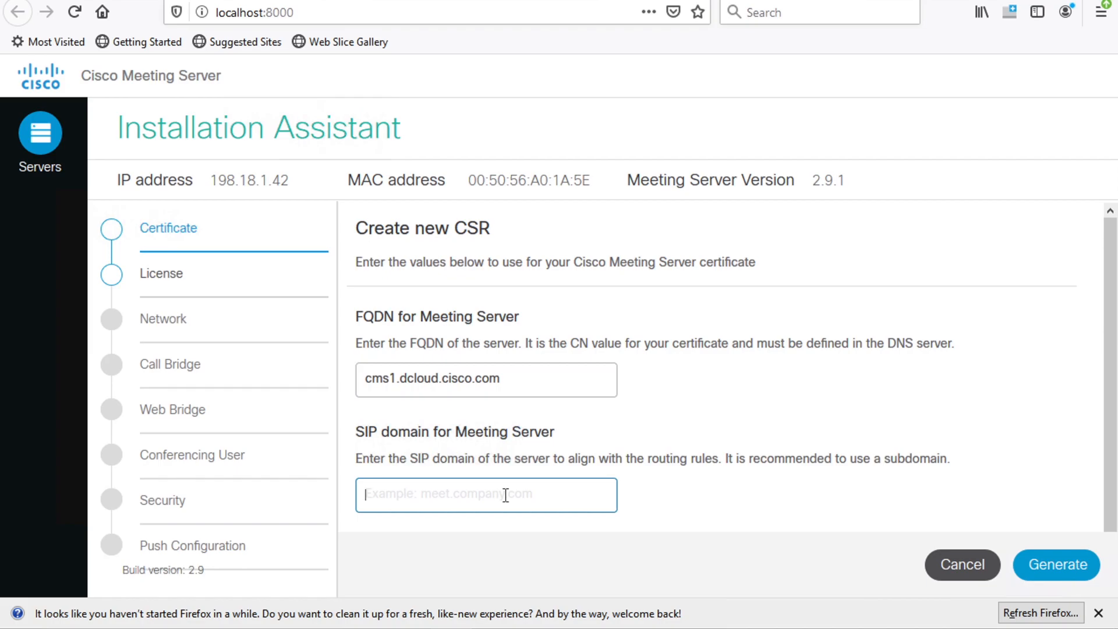
type("cms")
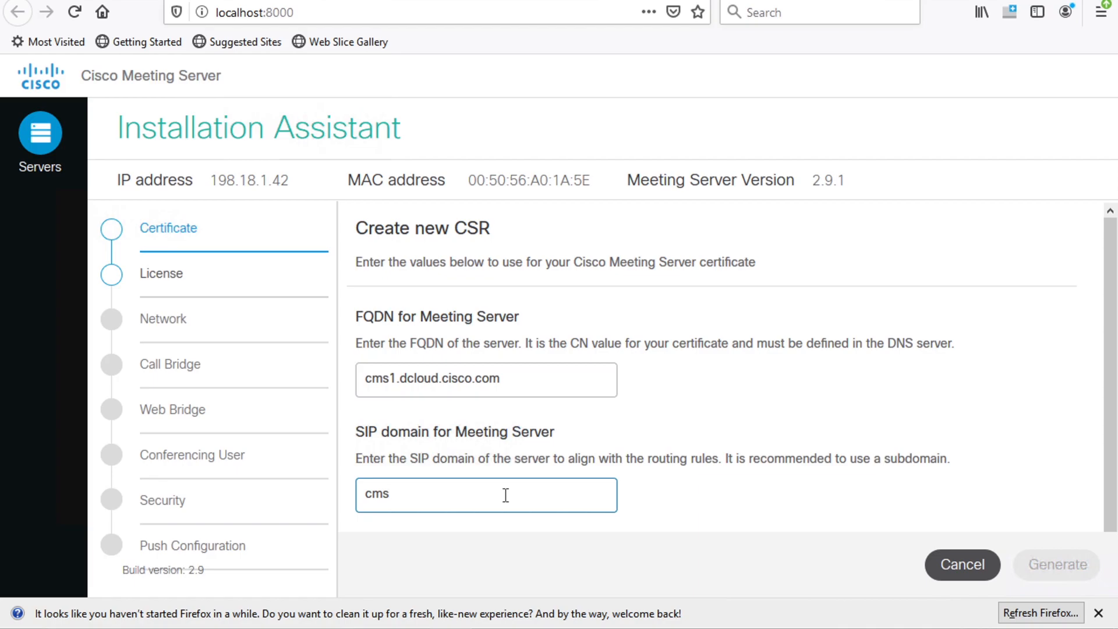
type(".dcloud")
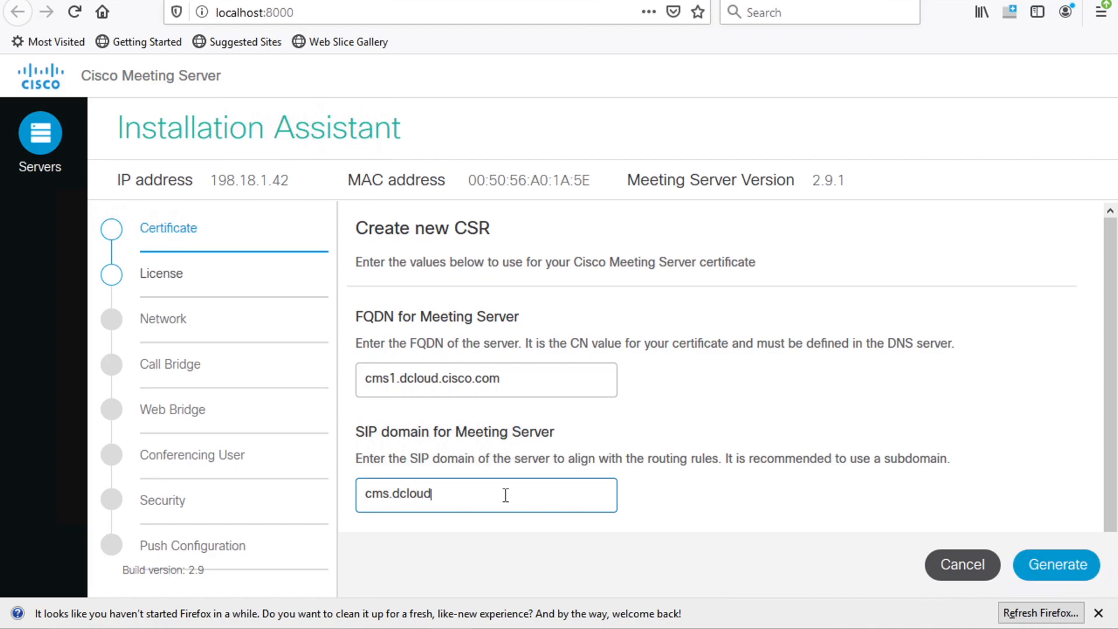
type(".cisco.com")
scroll(732, 496, "down", 2)
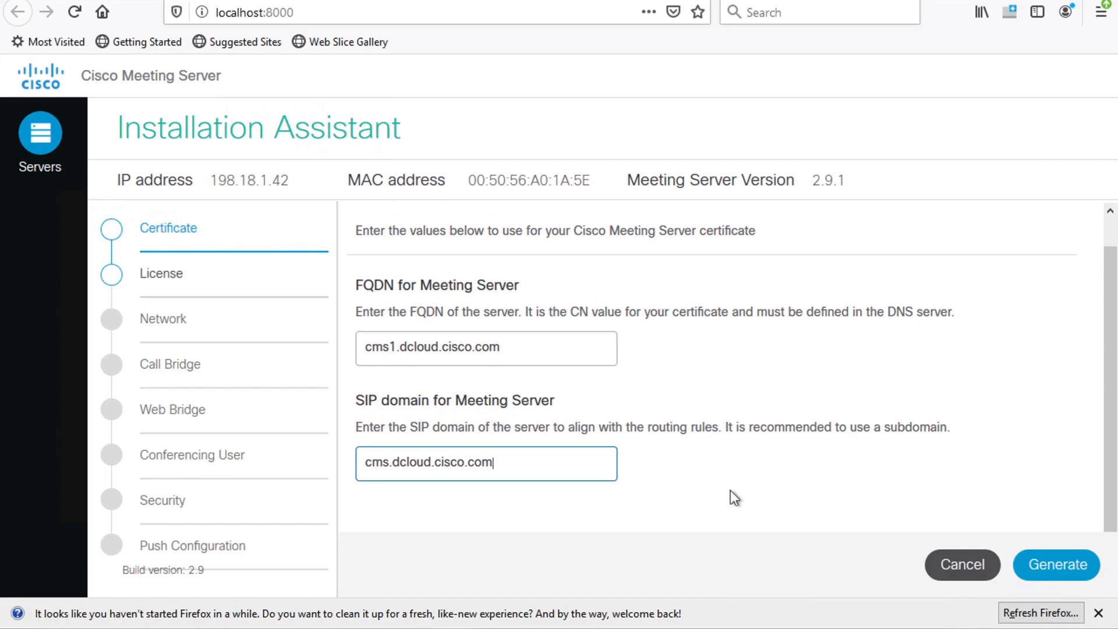
left_click(1068, 566)
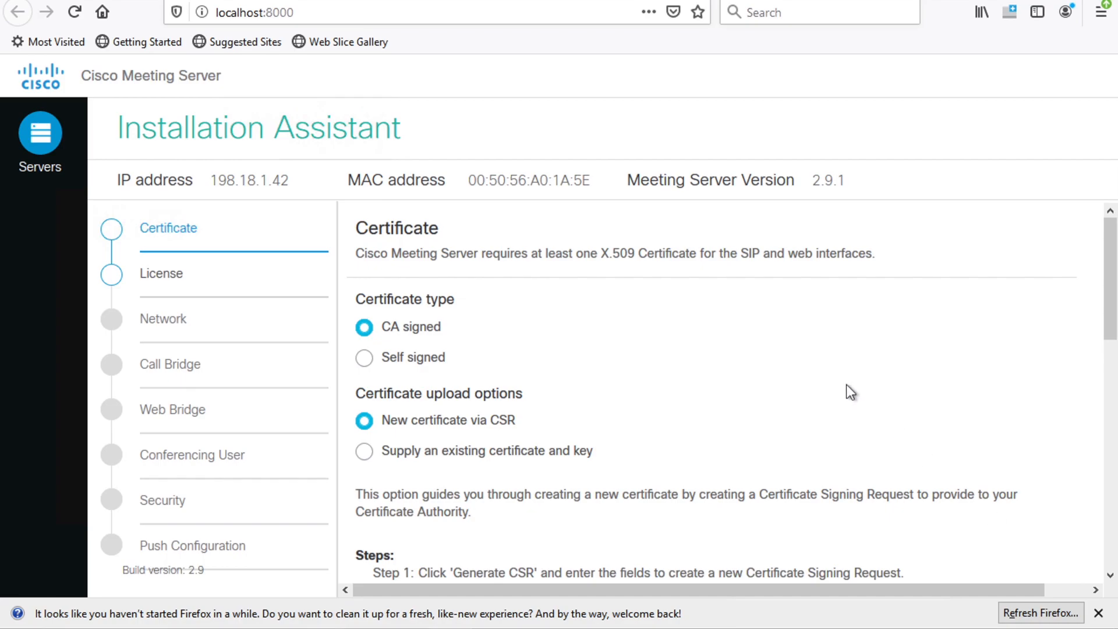
- Download the CSR for cms1.dcloud.cisco.com and save it as a file
scroll(847, 384, "down", 10)
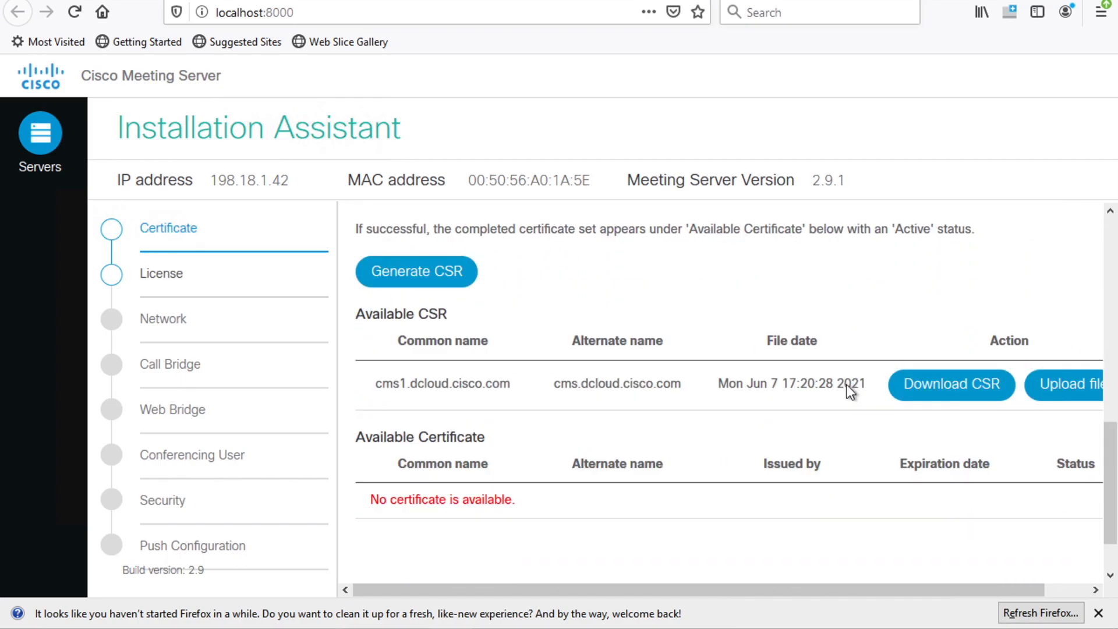
scroll(847, 384, "down", 1)
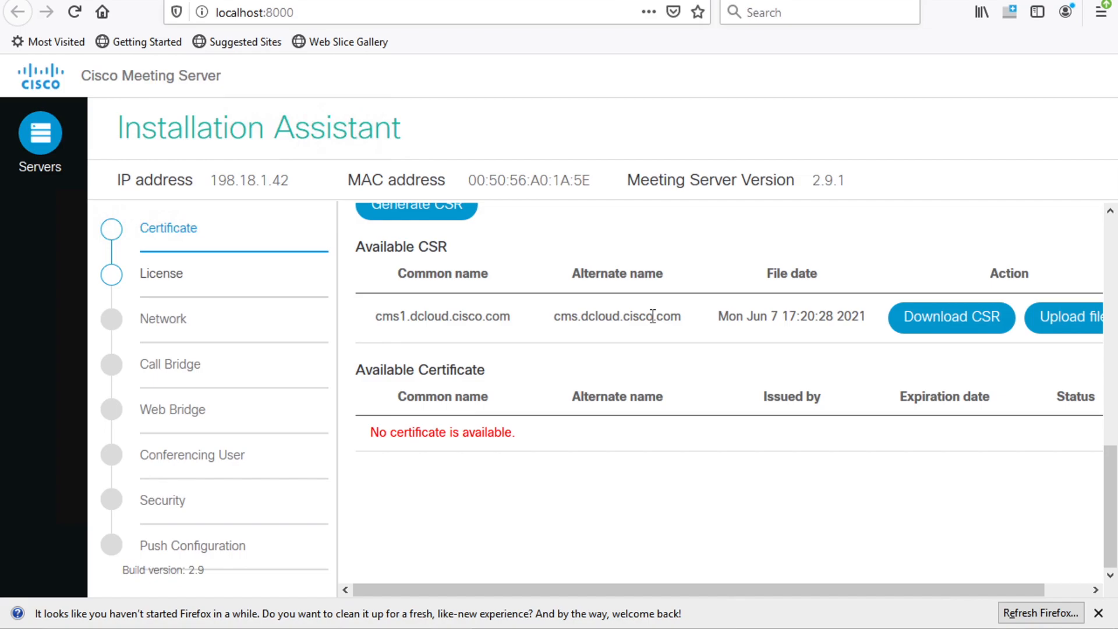
left_click(993, 319)
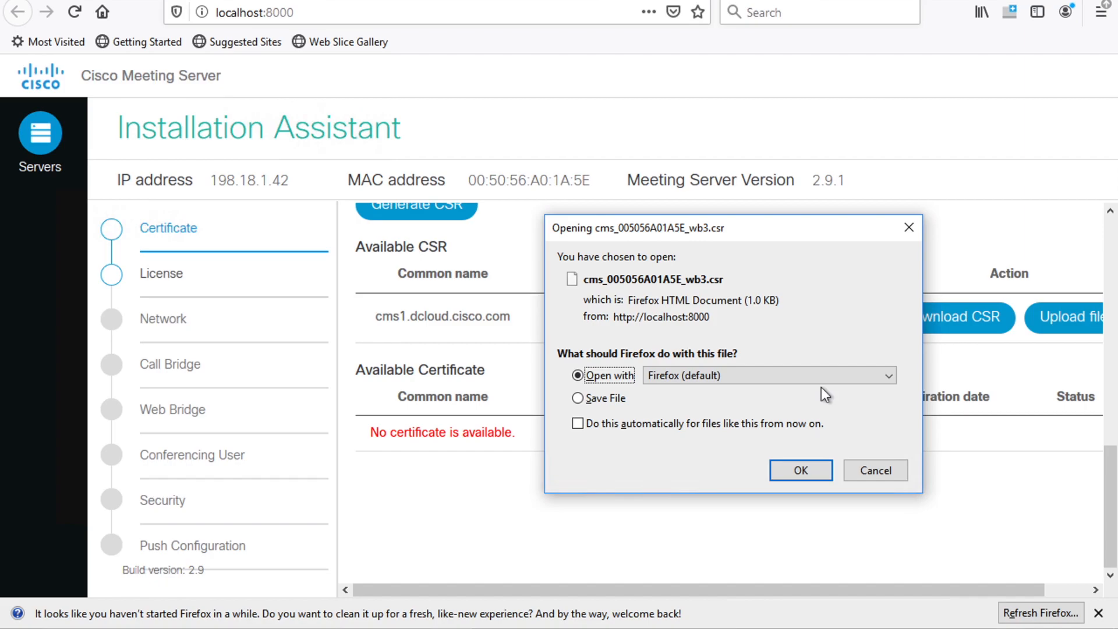
left_click(577, 398)
left_click(800, 471)
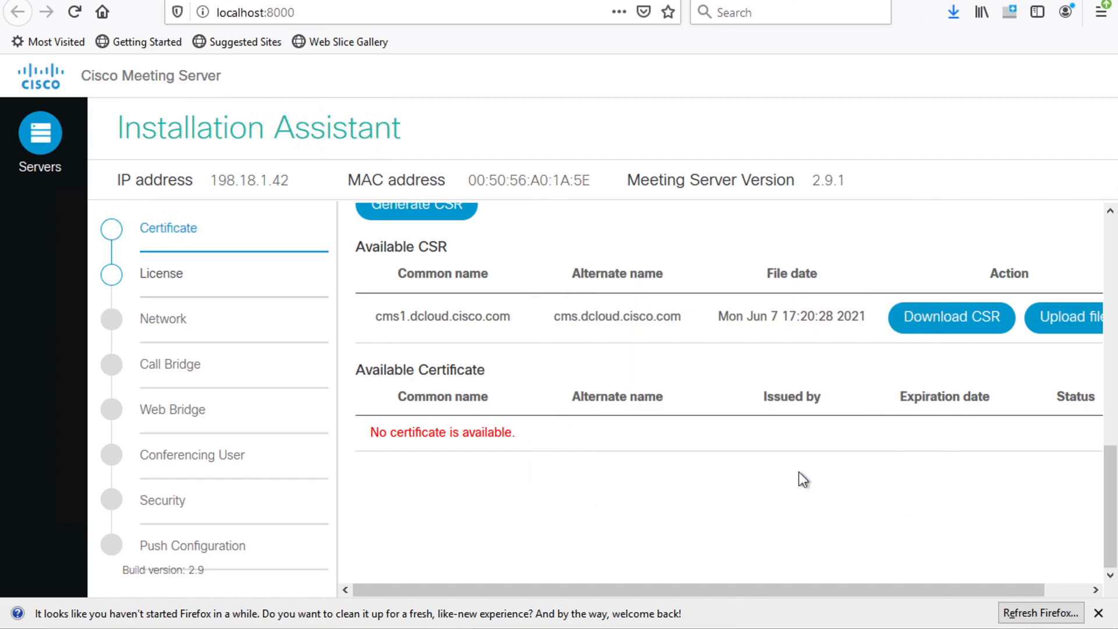
- Switch to File Explorer and open cms_005056A01A5E_wb3.csr from the desktop folder CMS Certs and License with Notepad
mouse_move(401, 625)
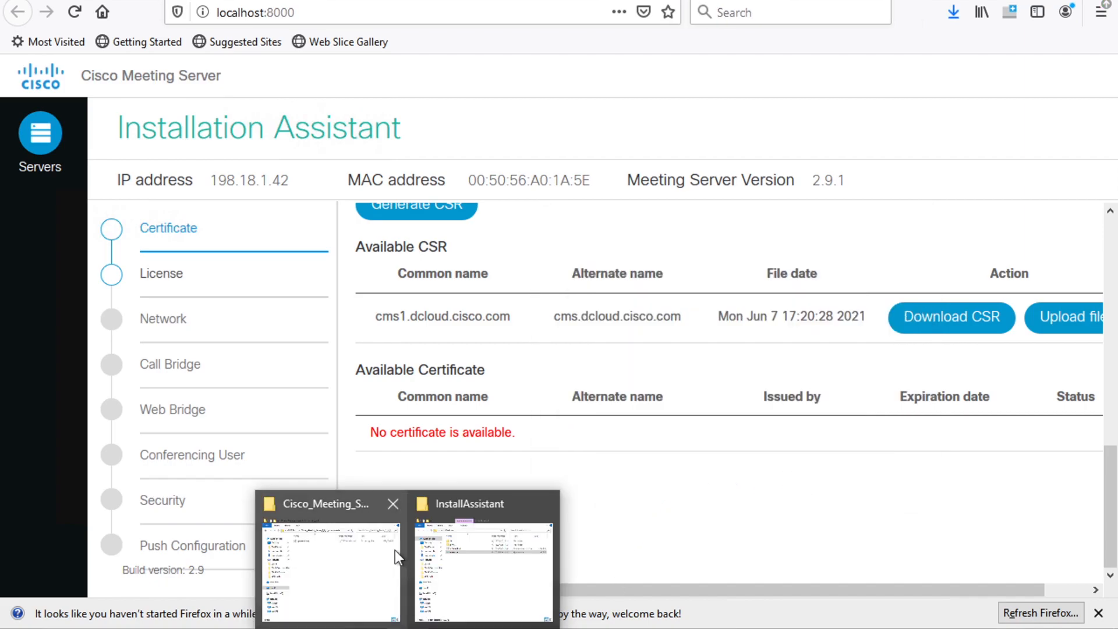
left_click(343, 566)
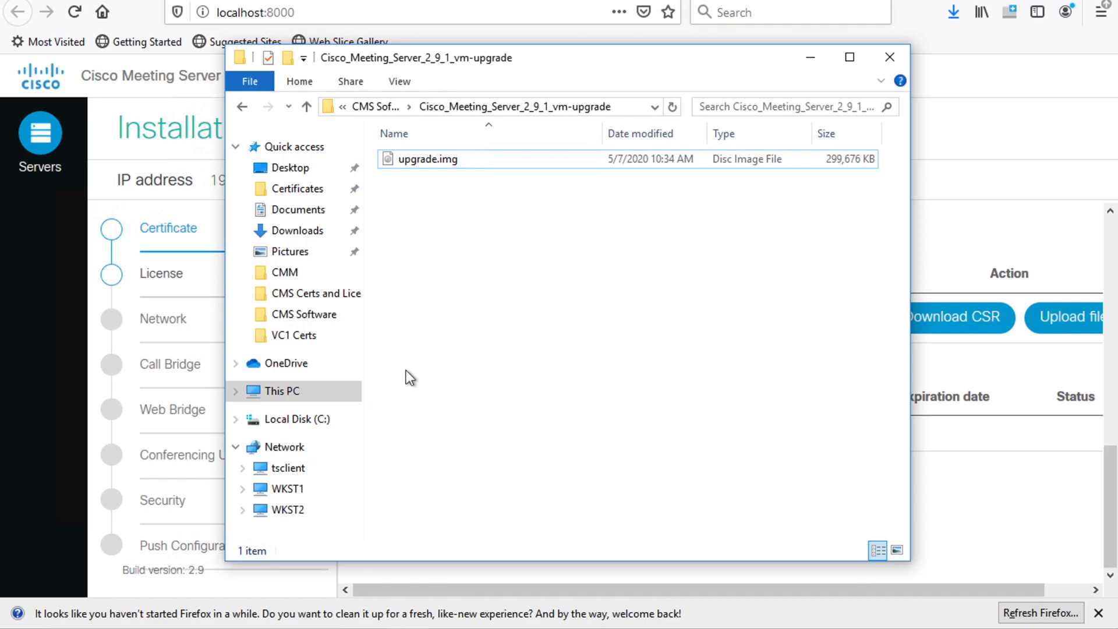
left_click(291, 168)
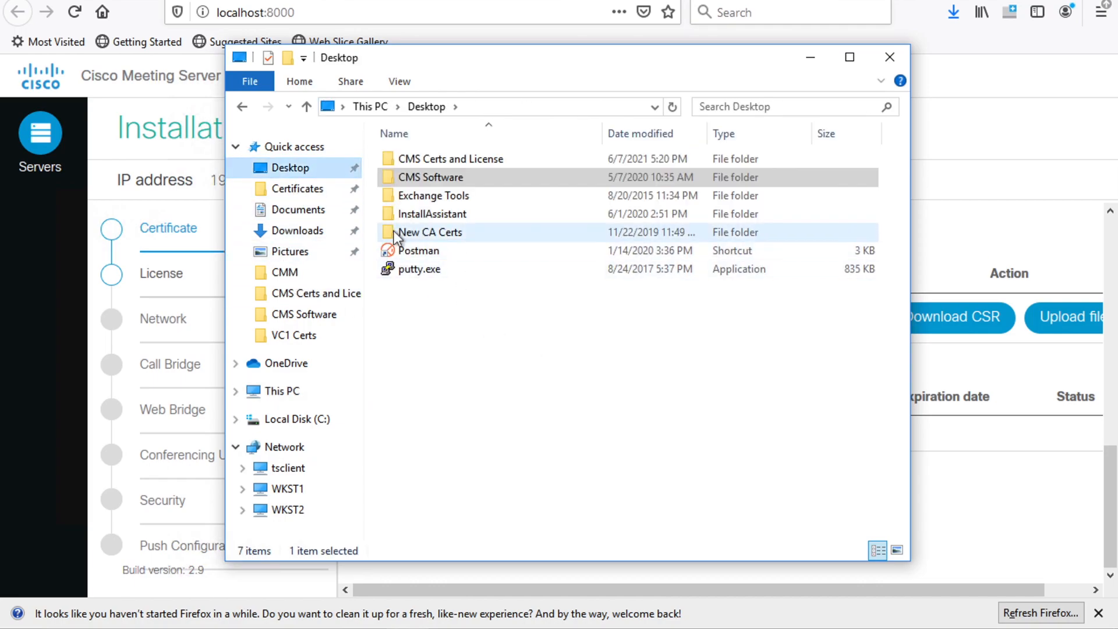
double_click(460, 159)
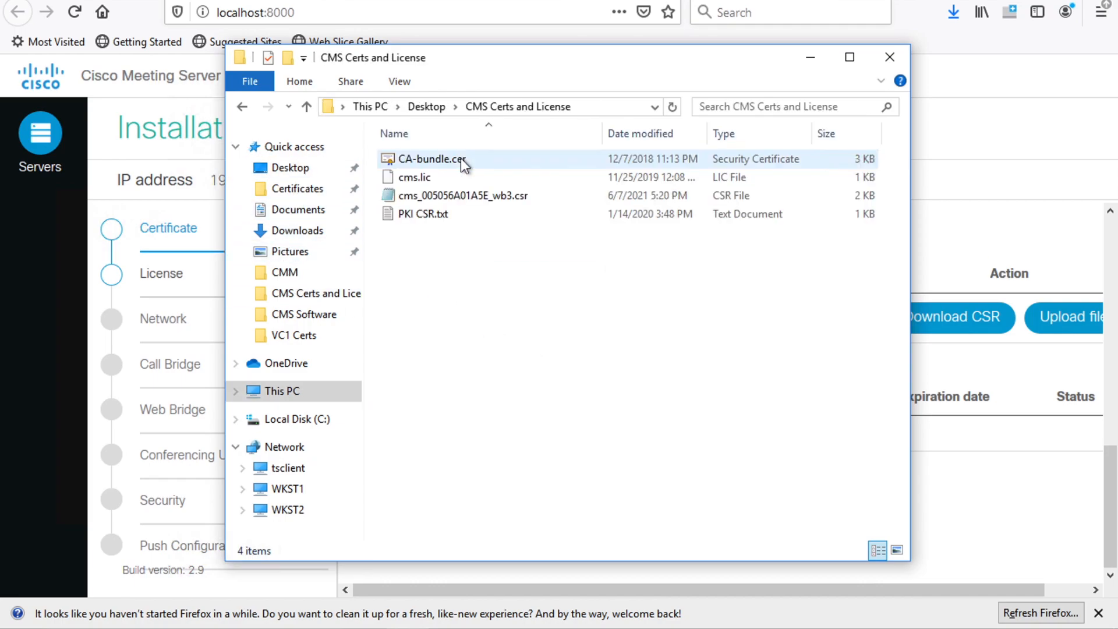
right_click(505, 196)
mouse_move(567, 266)
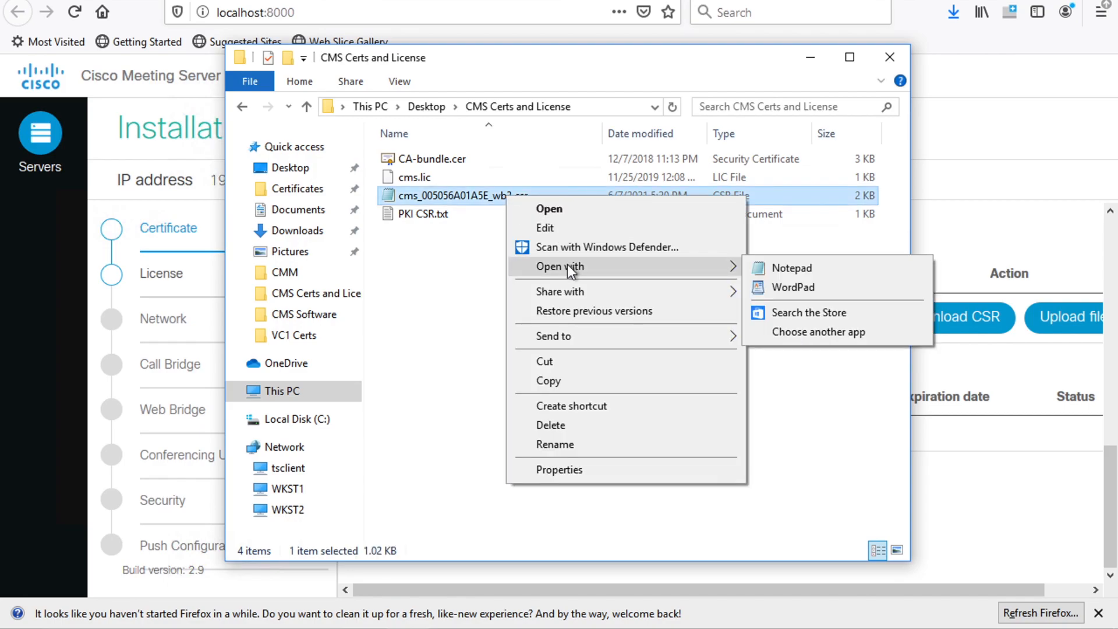
left_click(787, 269)
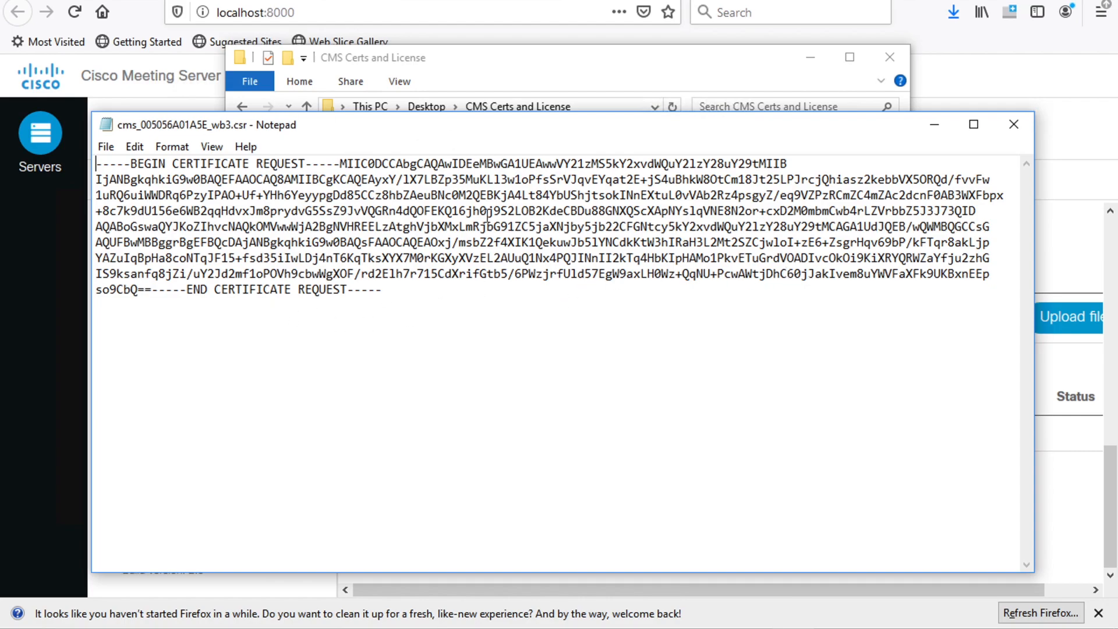
- Copy the entire certificate request text and close Notepad
left_click(452, 300)
key("ctrl+a")
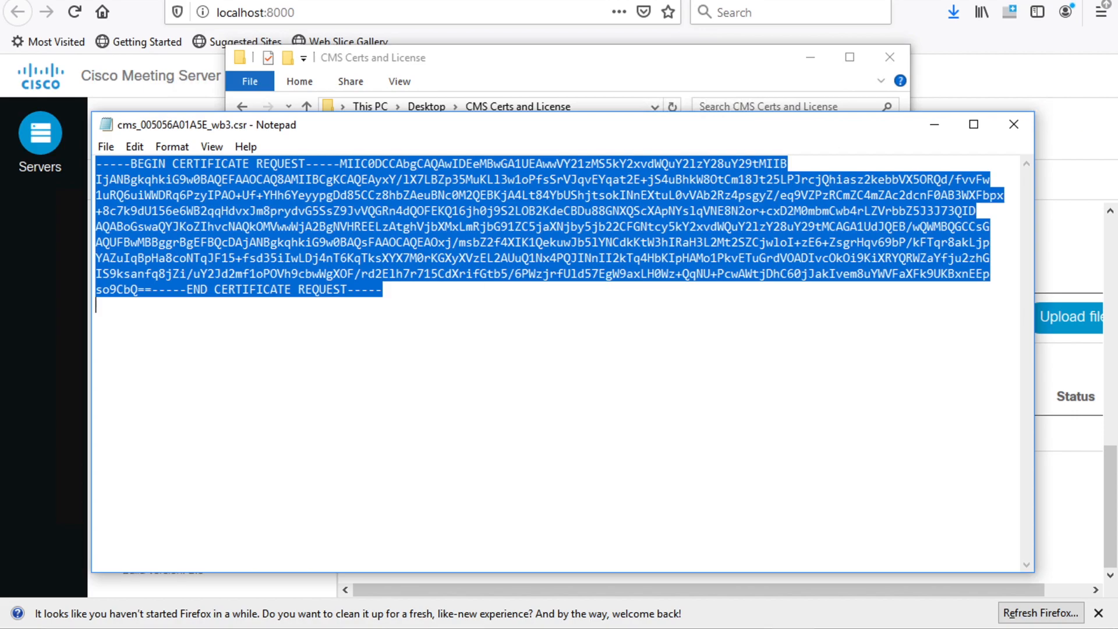
left_click(1014, 124)
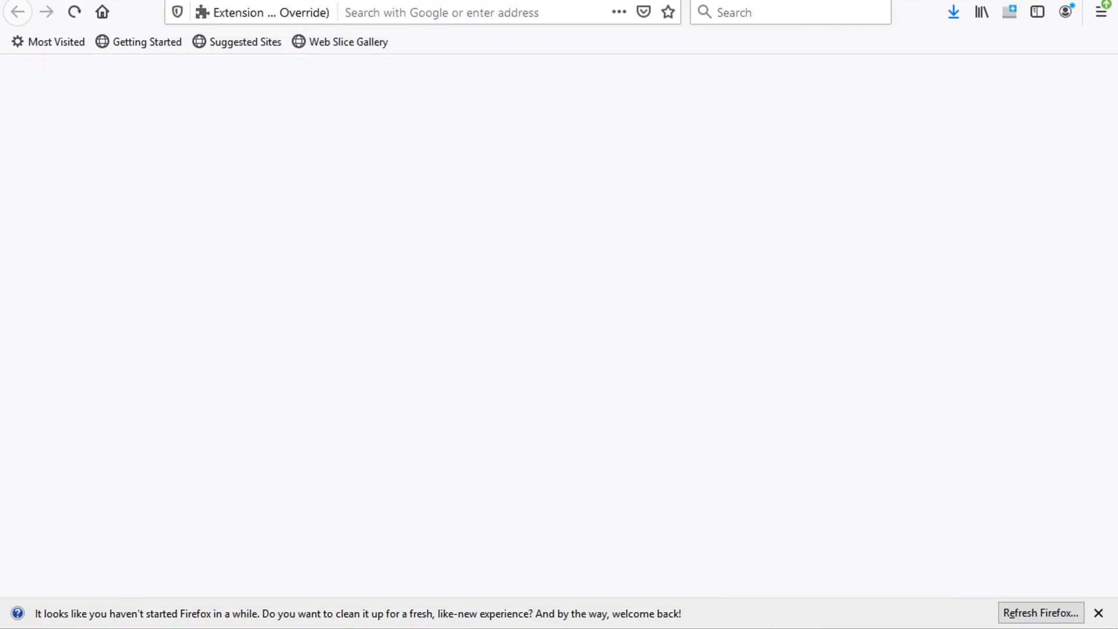
- Load the Active Directory Certificate Services site at ad1.dcloud.cisco.com/certsrv in a new Firefox tab
left_click(515, 12)
left_click(515, 12)
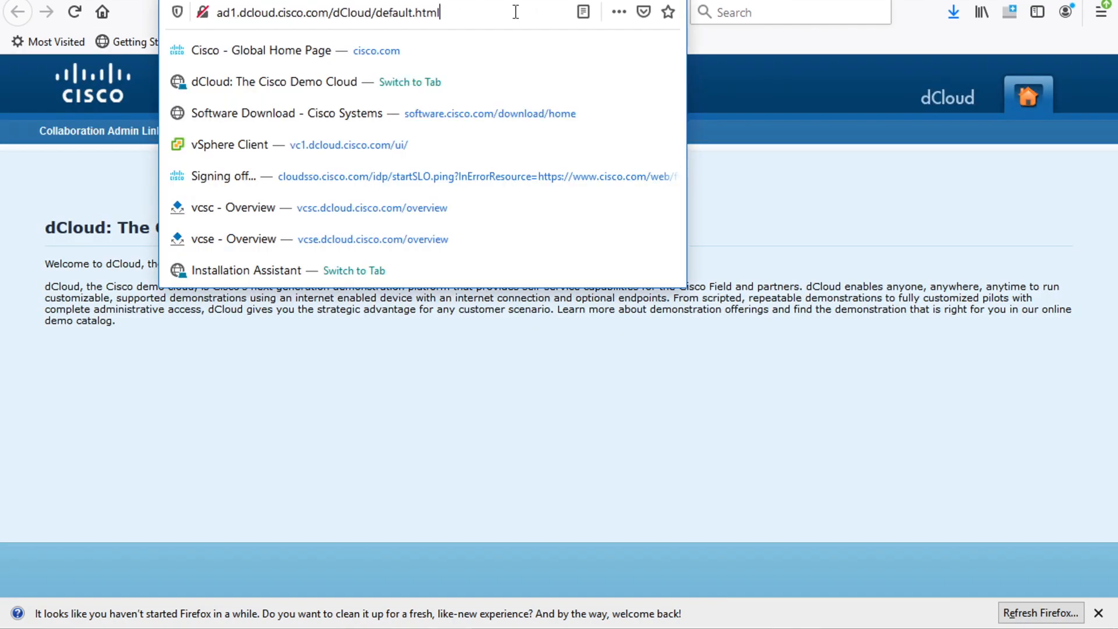
key("BackSpace")
key("BackSpace")
key("BackSpace")
key("BackSpace")
key("BackSpace")
key("BackSpace")
key("BackSpace")
key("BackSpace")
key("BackSpace")
key("BackSpace")
key("BackSpace")
key("BackSpace")
key("BackSpace")
key("BackSpace")
key("BackSpace")
key("BackSpace")
key("BackSpace")
key("BackSpace")
key("BackSpace")
type("certsrv")
key("Return")
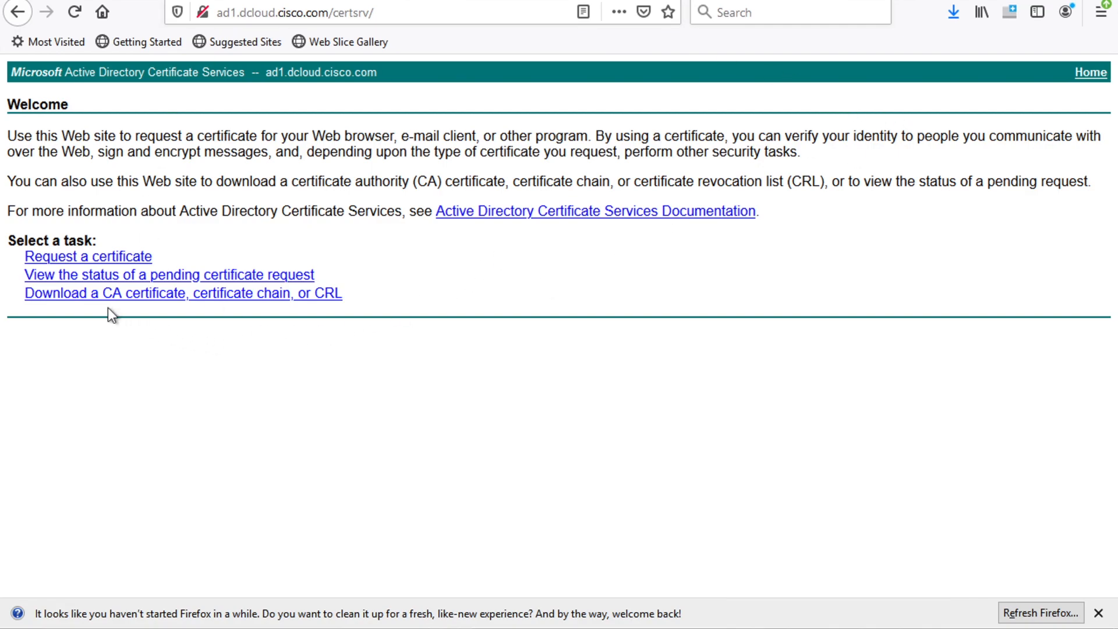
- Submit an advanced certificate request using the copied CSR text and the ClientServer certificate template
left_click(86, 261)
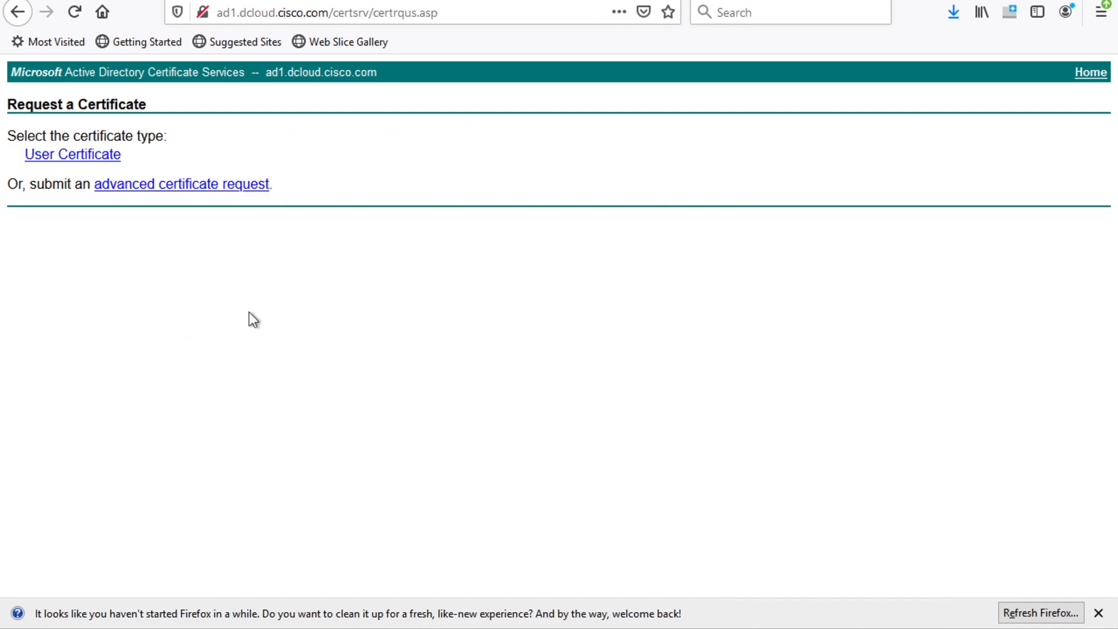
left_click(192, 184)
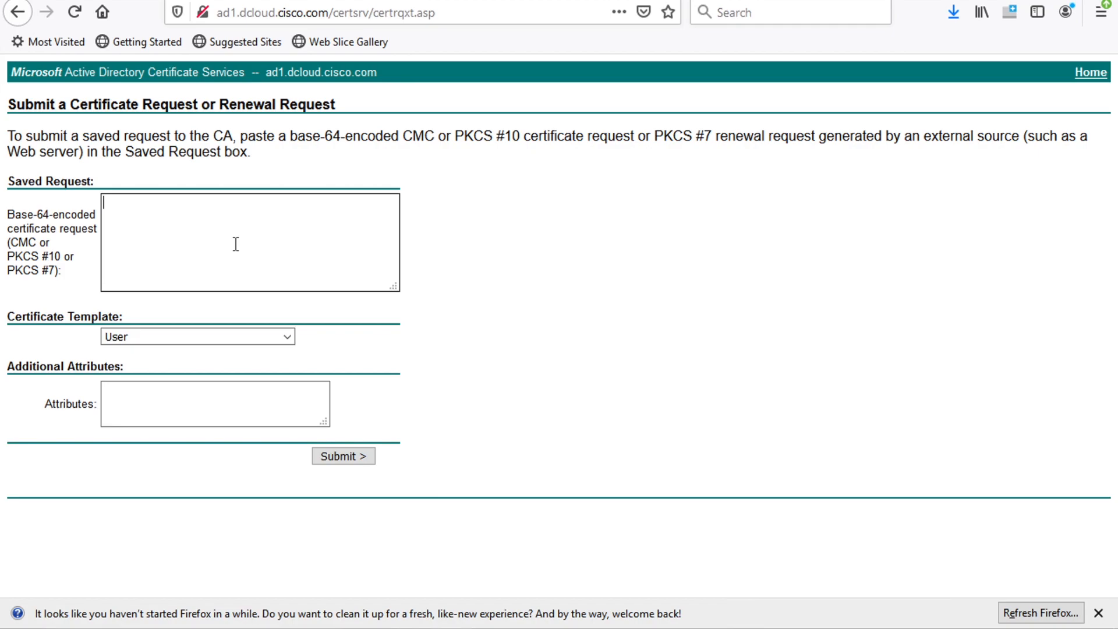
key("ctrl+v")
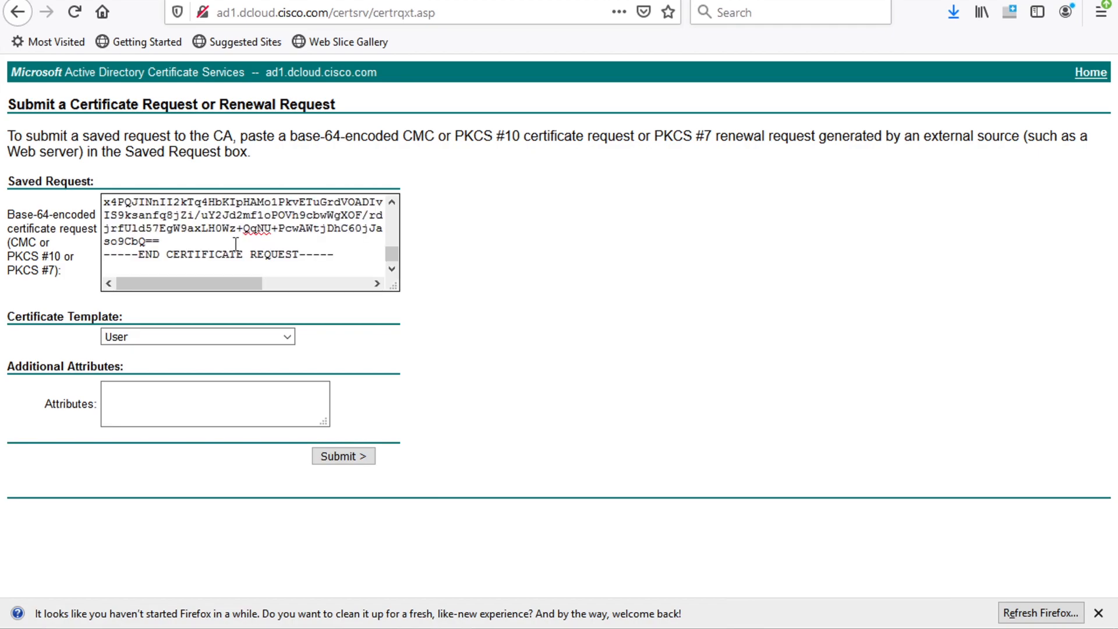
left_click(276, 336)
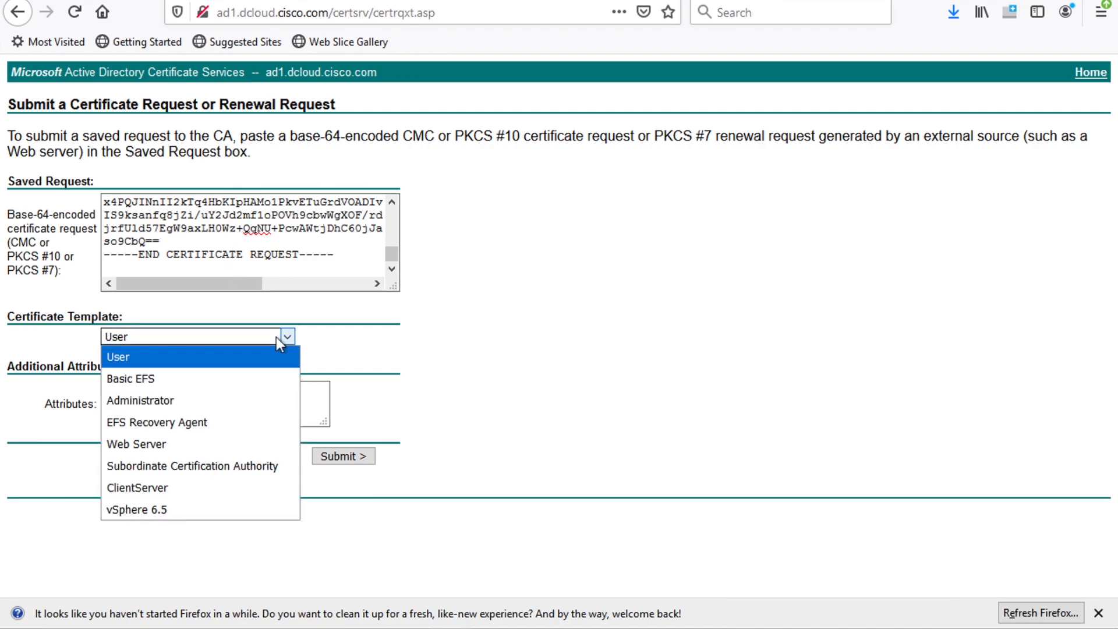
left_click(235, 489)
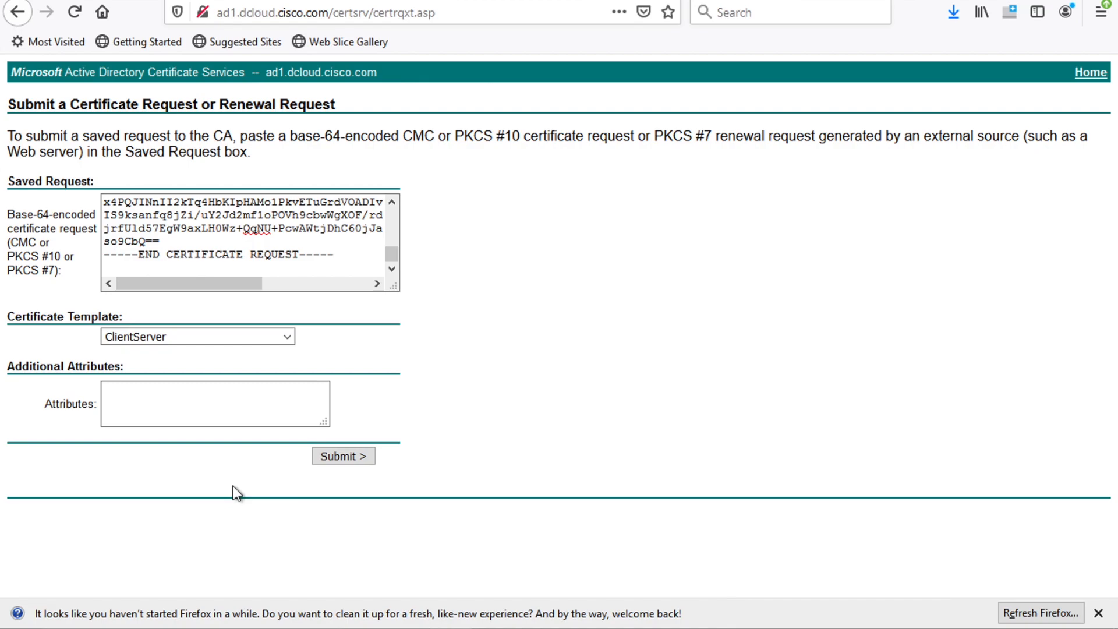
left_click(269, 406)
left_click(358, 463)
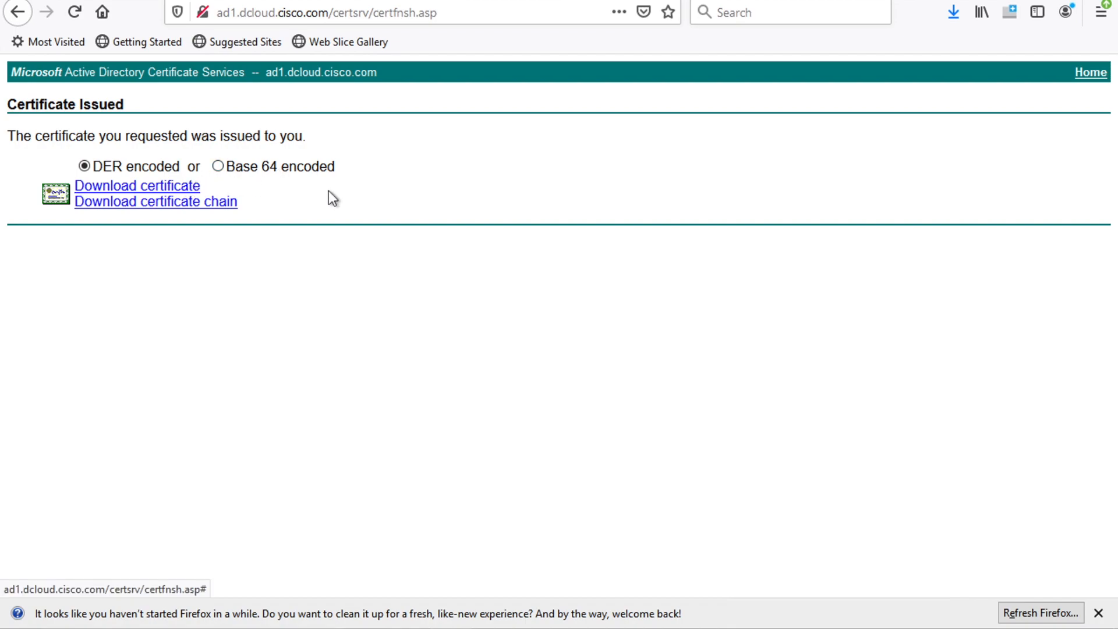
- Download the issued certificate Base 64 encoded and save it as a file
left_click(216, 167)
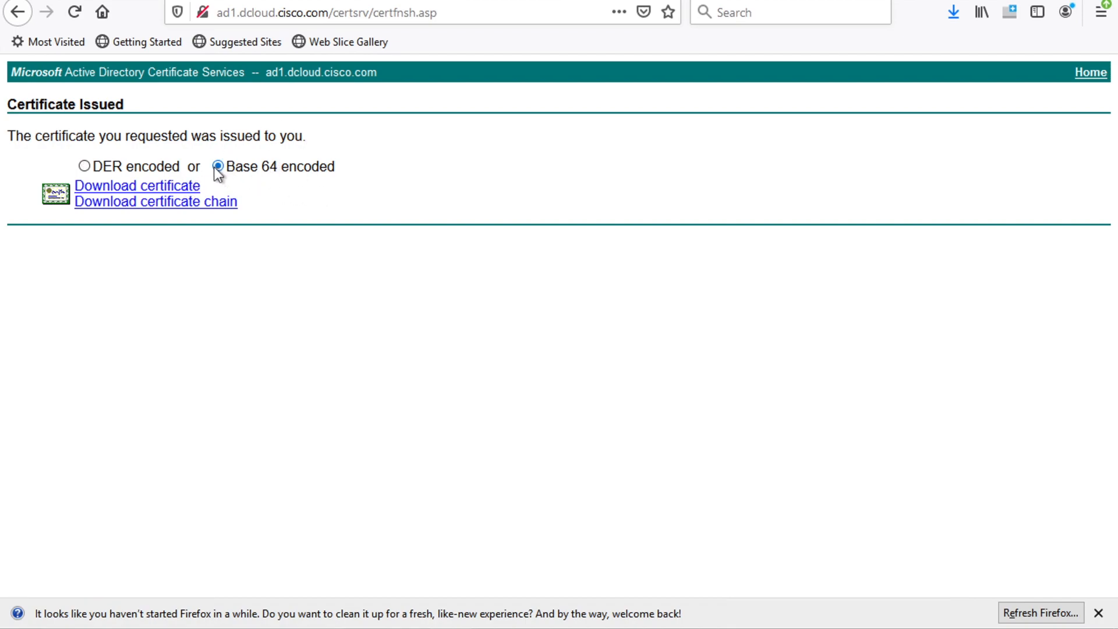
left_click(142, 187)
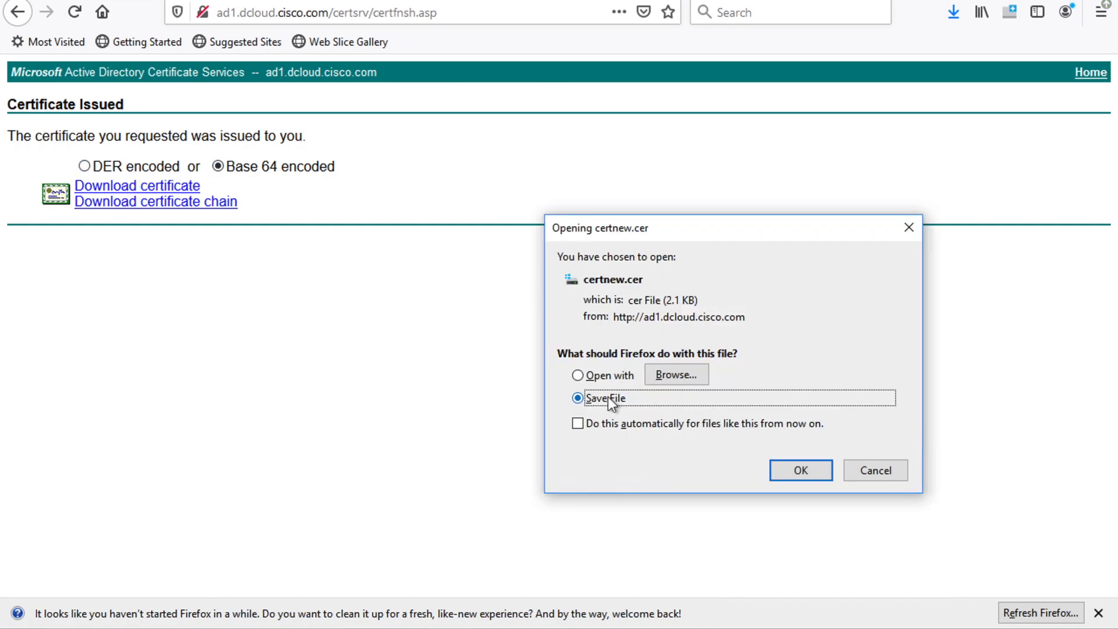
left_click(800, 471)
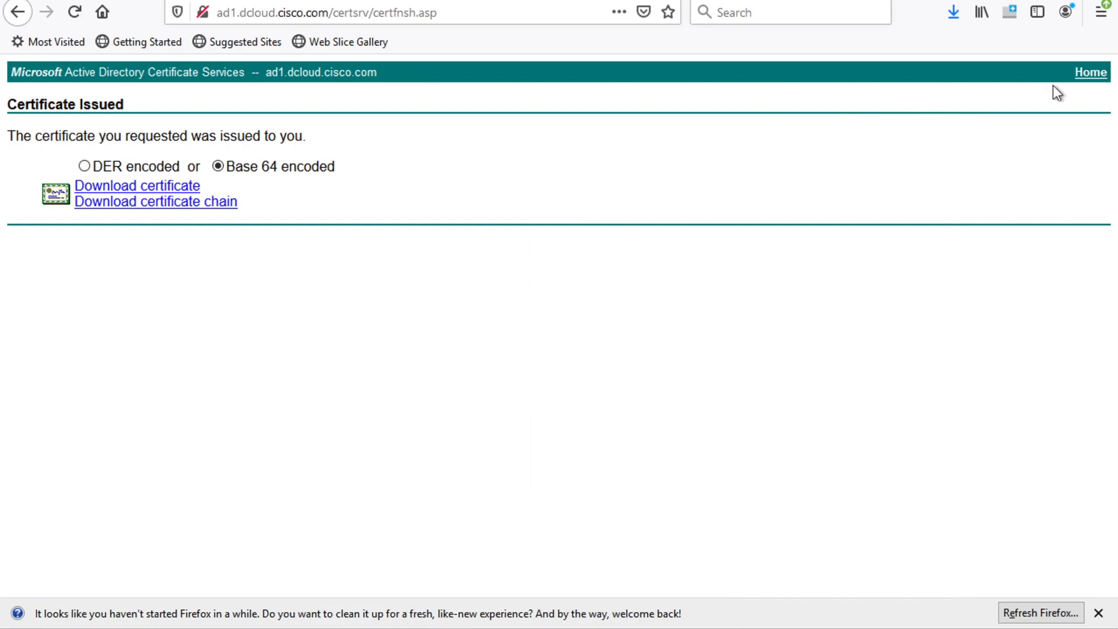
- Return to the certificate services home page, open the CA certificate download page and choose Base 64 encoding
left_click(1090, 72)
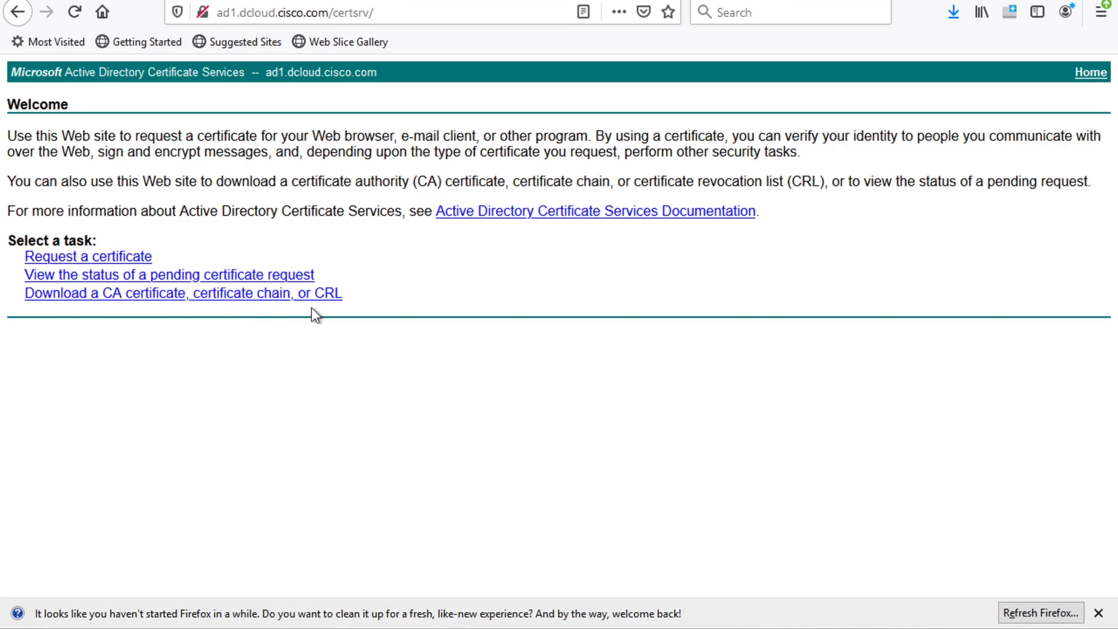
left_click(221, 296)
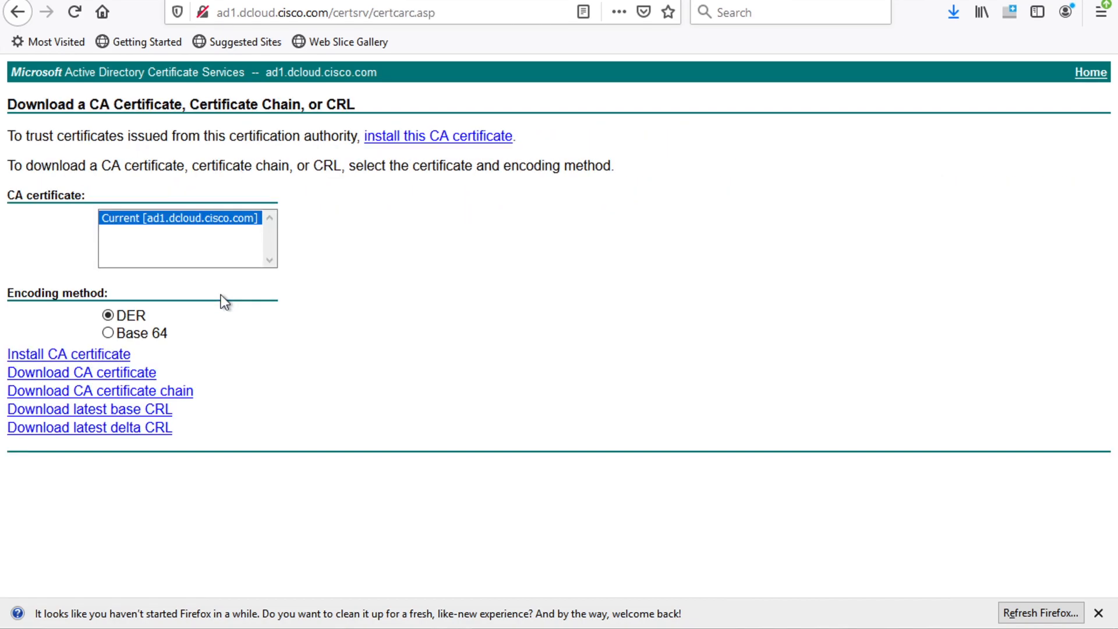
left_click(123, 335)
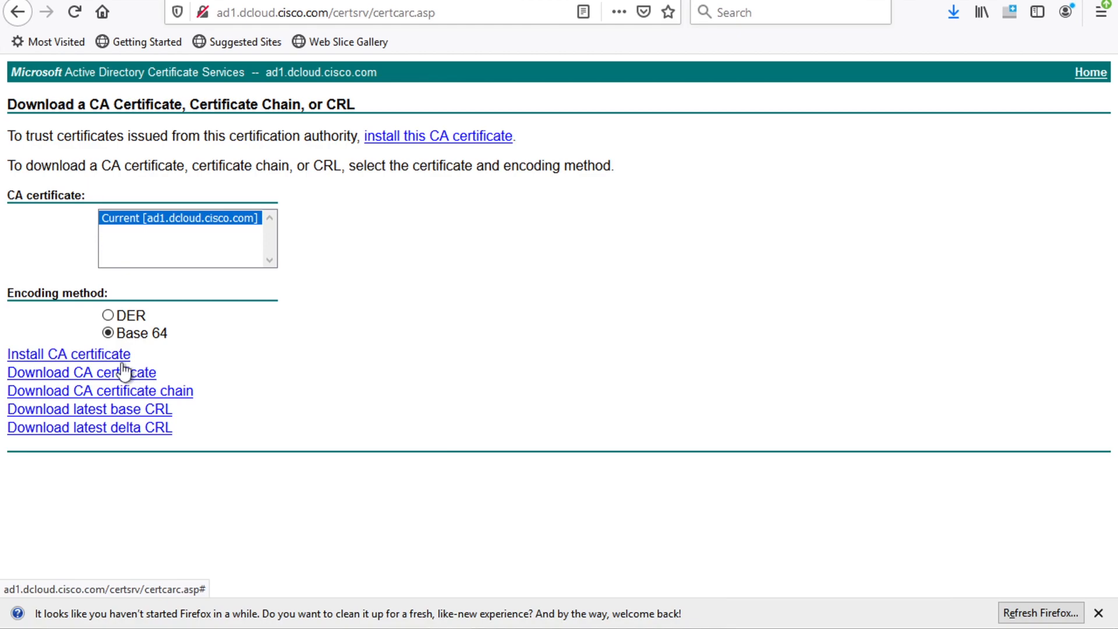
- Switch to File Explorer and rename certnew.cer in the CMS Certs and License folder as cms_005056A01A5E_wb3.cer, reusing the CSR file's name
mouse_move(408, 627)
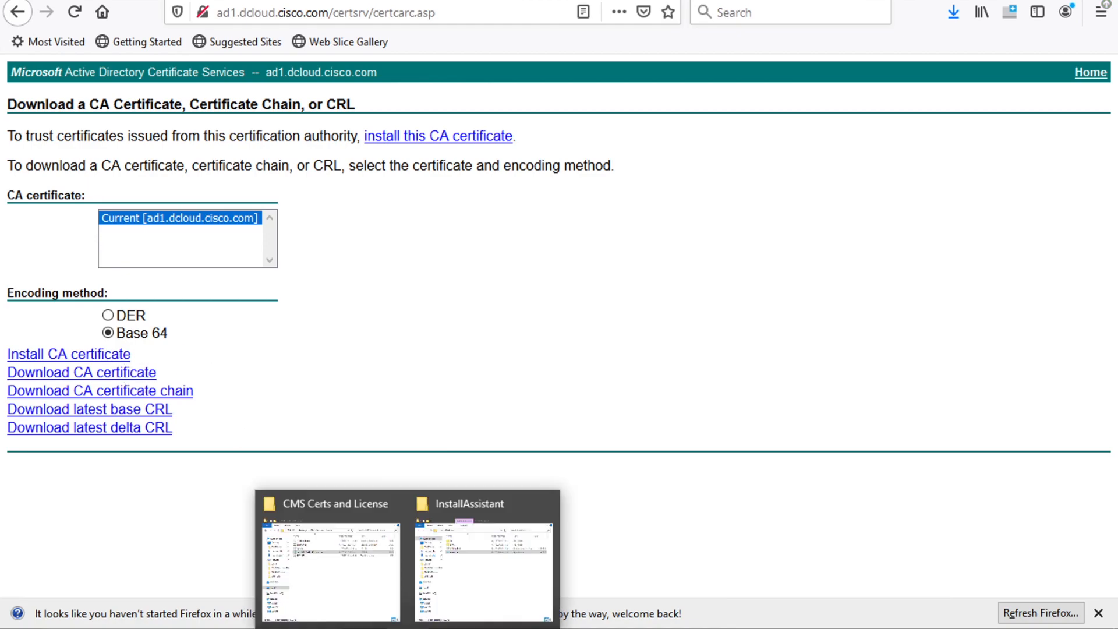
mouse_move(474, 564)
left_click(391, 564)
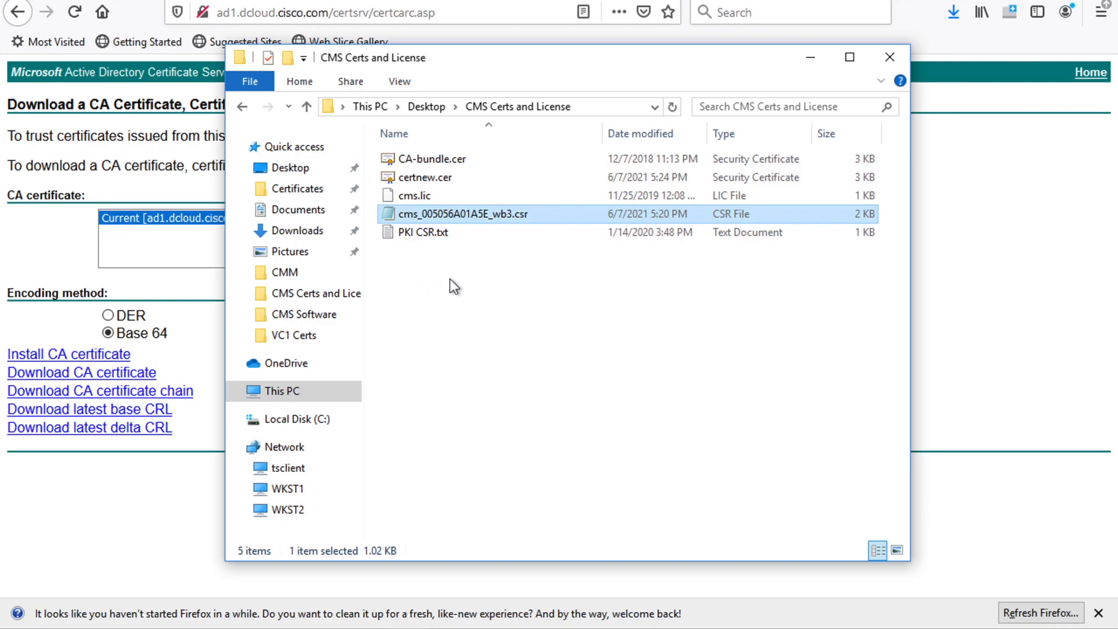
left_click(463, 214)
key("ctrl+c")
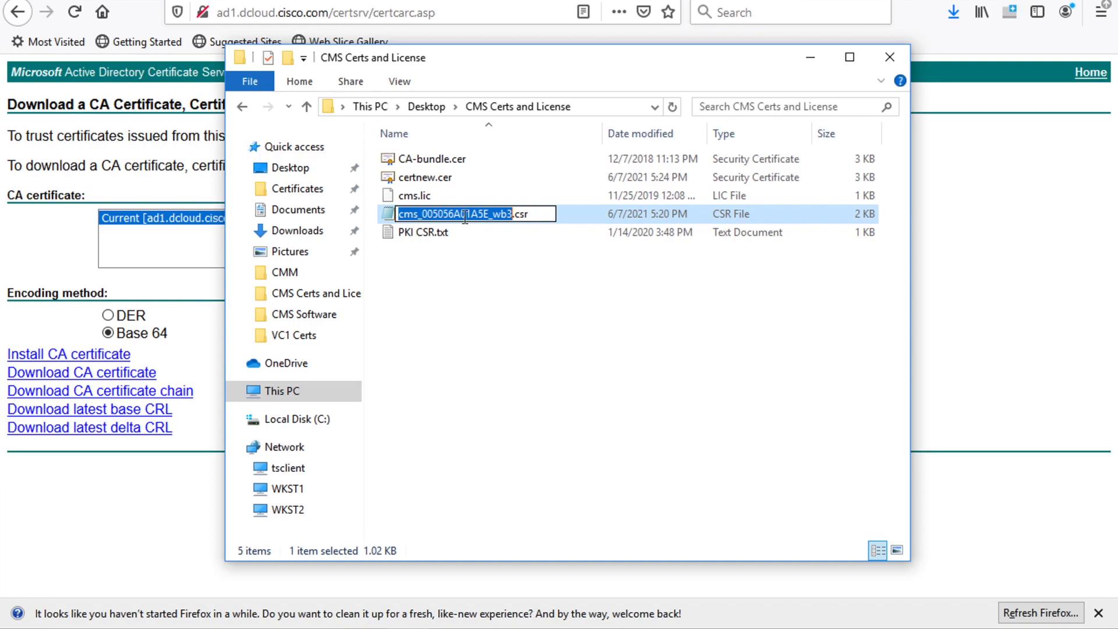
left_click(420, 178)
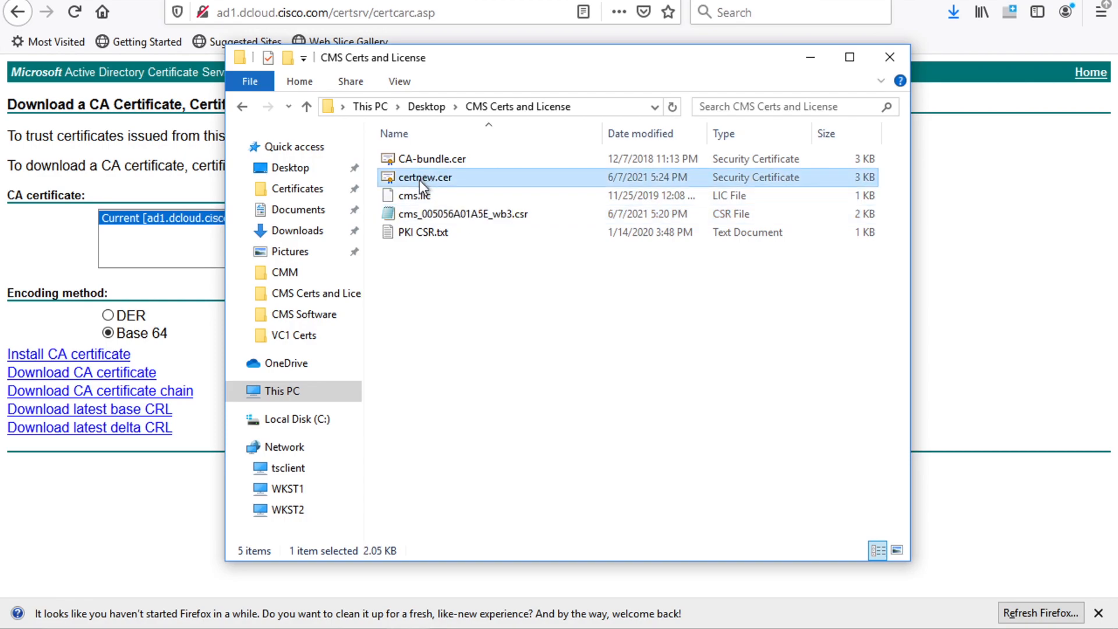
left_click(418, 177)
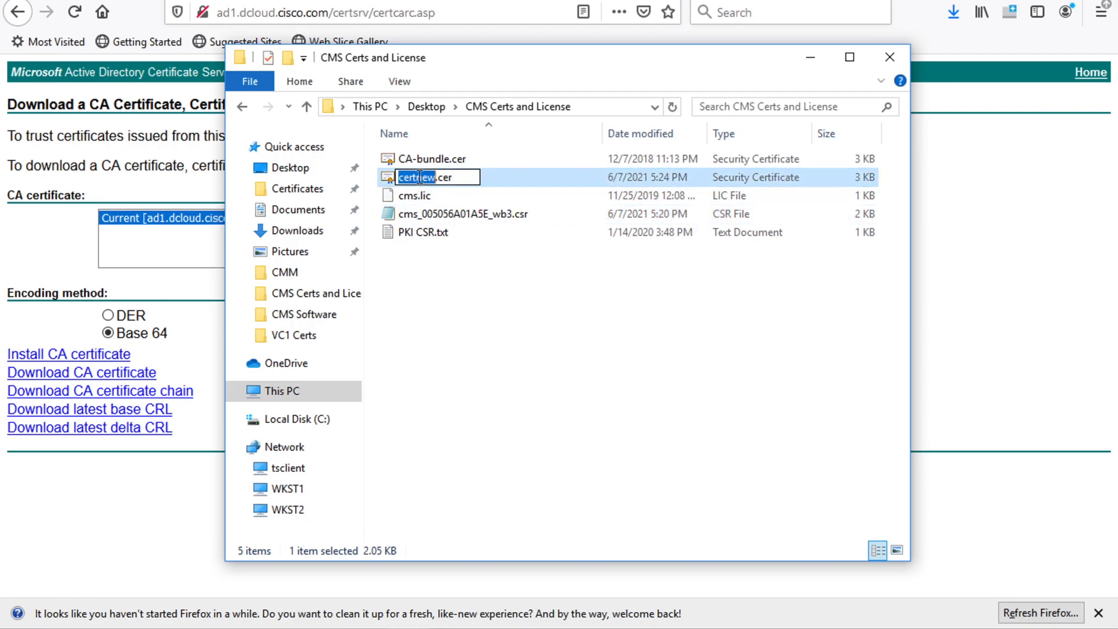
key("ctrl+v")
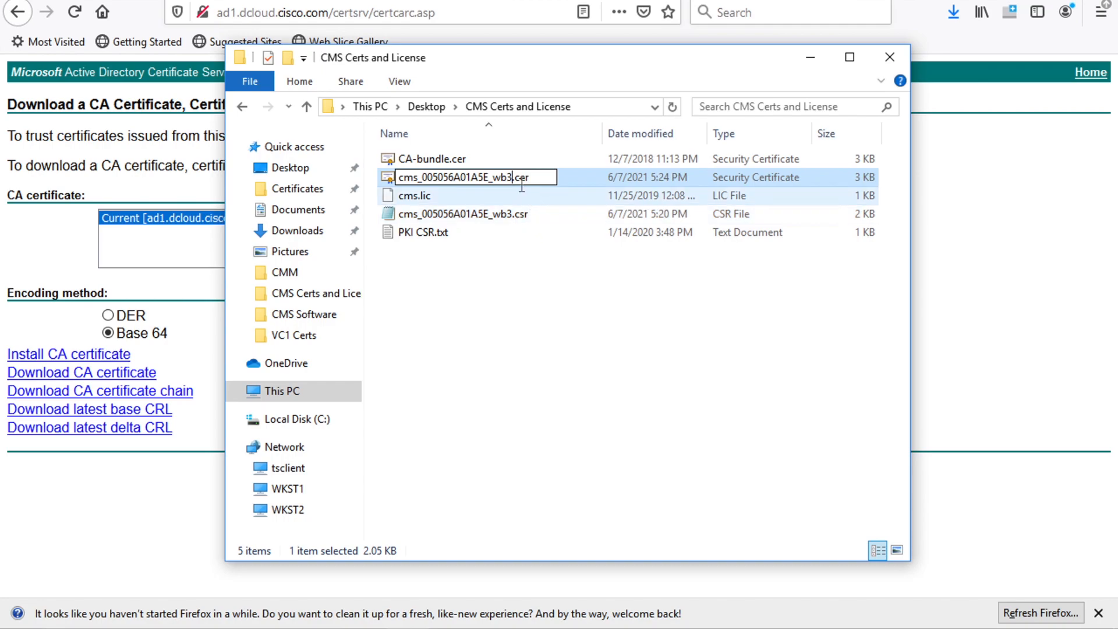
left_click(518, 316)
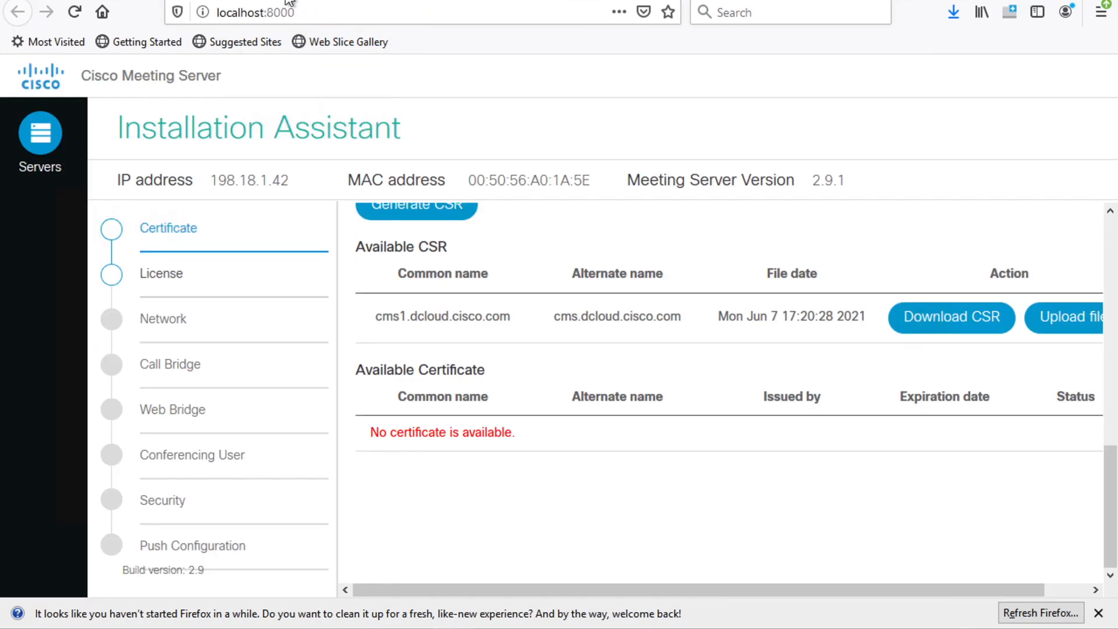
- In the Installation Assistant, start the file upload for the cms1.dcloud.cisco.com CSR and select cms_005056A01A5E_wb3.cer as the certificate
scroll(853, 346, "right", 2)
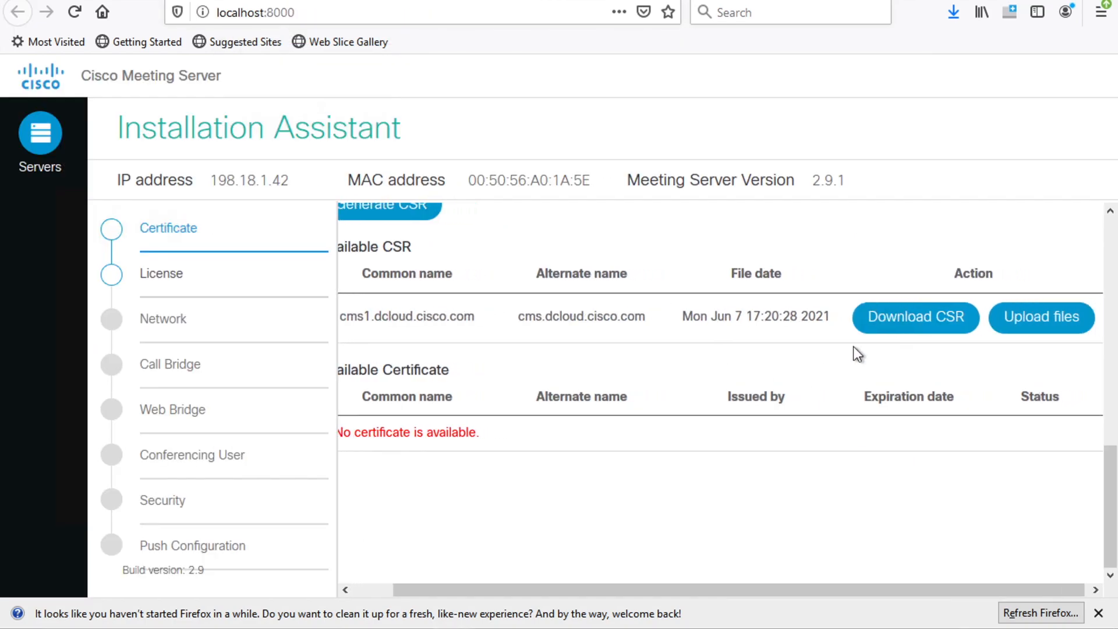
left_click(1047, 318)
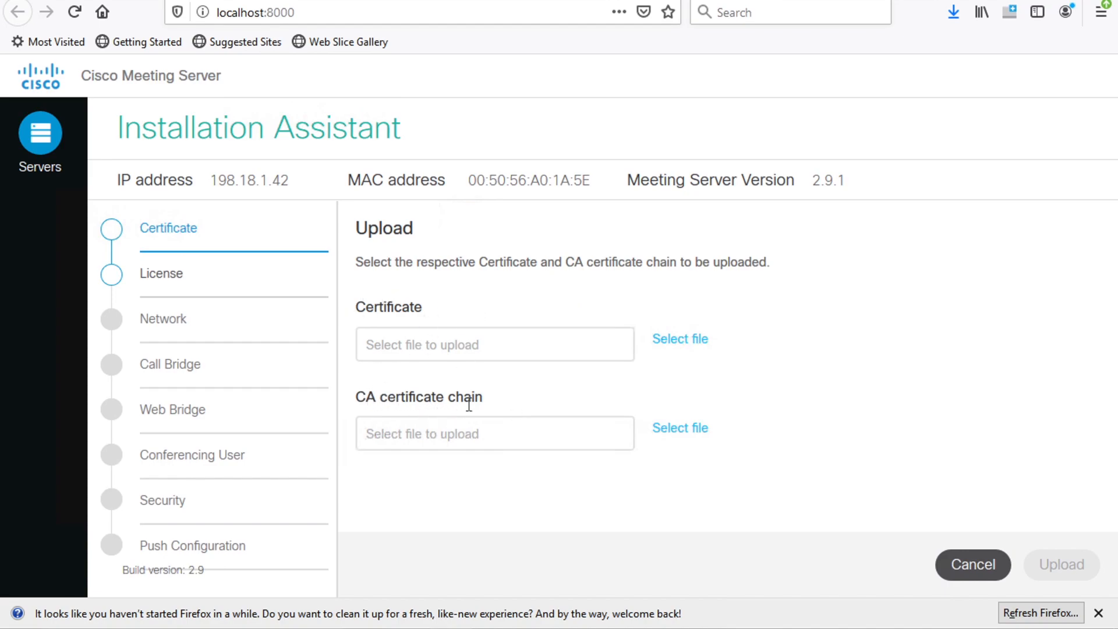
left_click(676, 340)
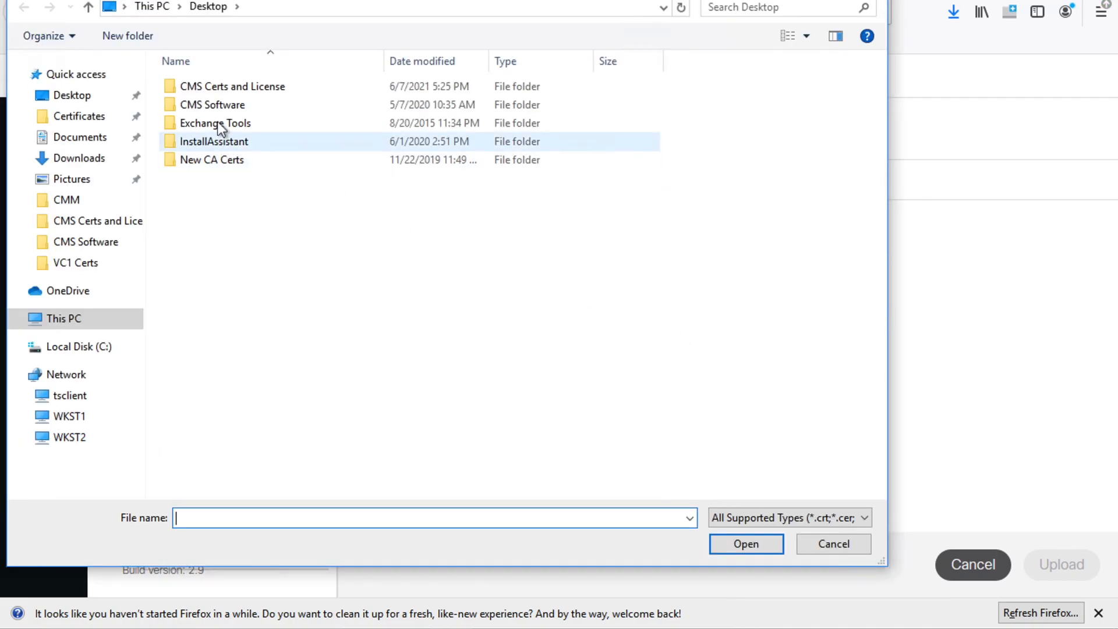
double_click(223, 89)
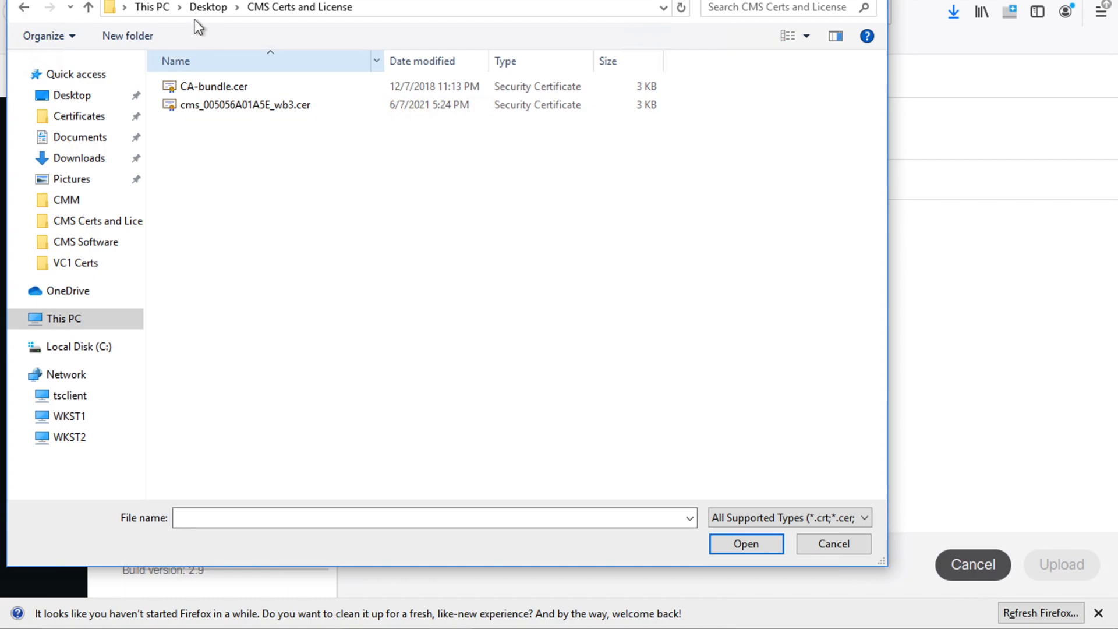
left_click(255, 109)
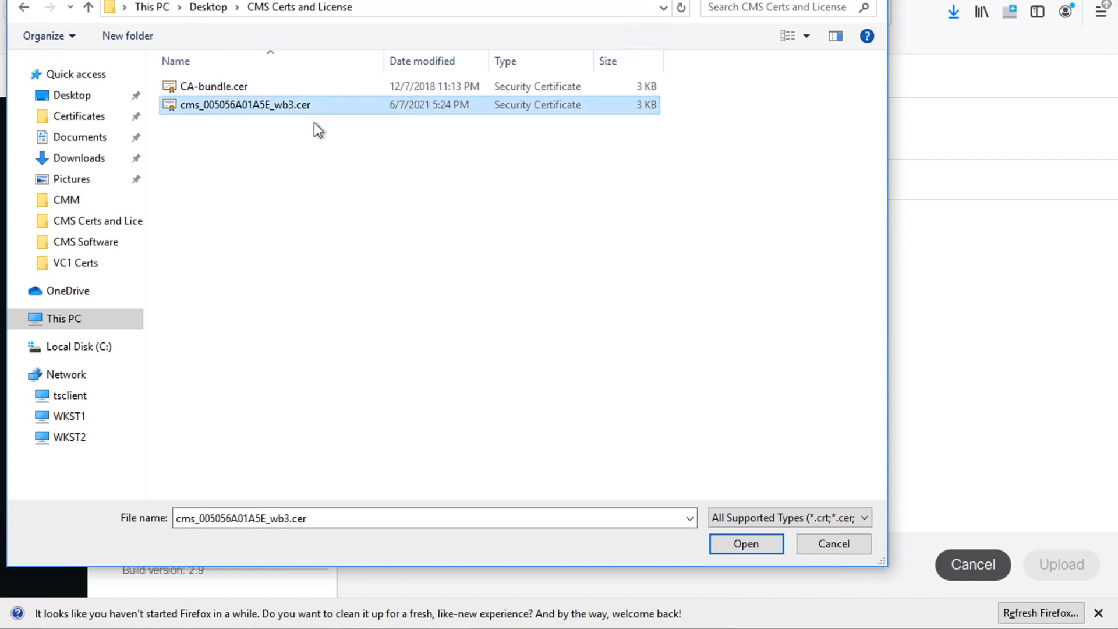
left_click(746, 545)
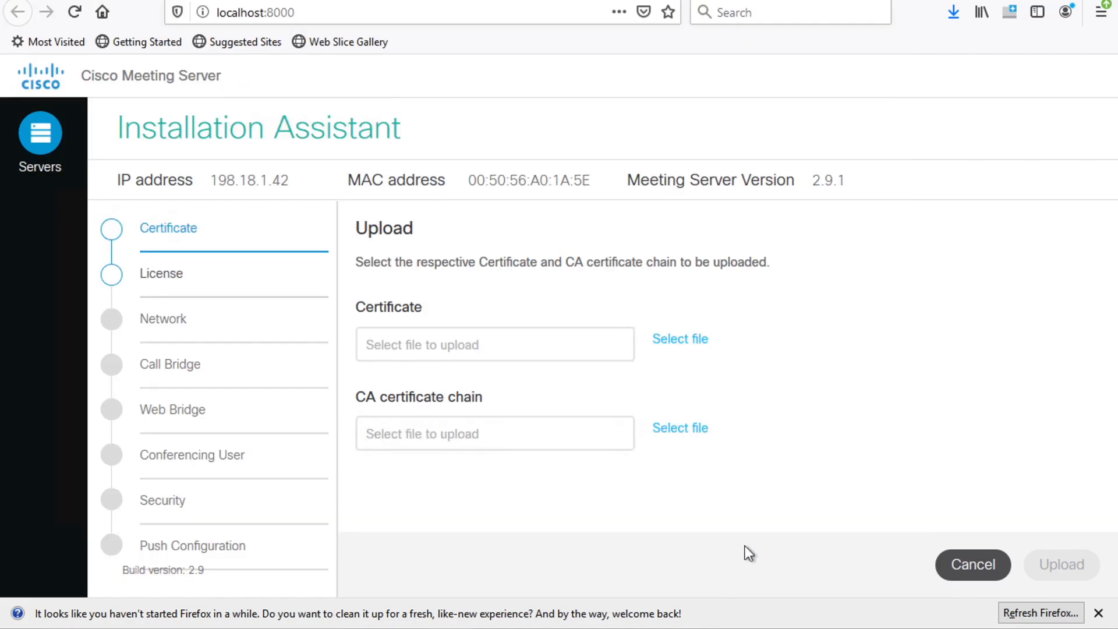
- Select CA-bundle.cer as the CA certificate chain, upload both files and dismiss the notification
left_click(669, 429)
left_click(236, 86)
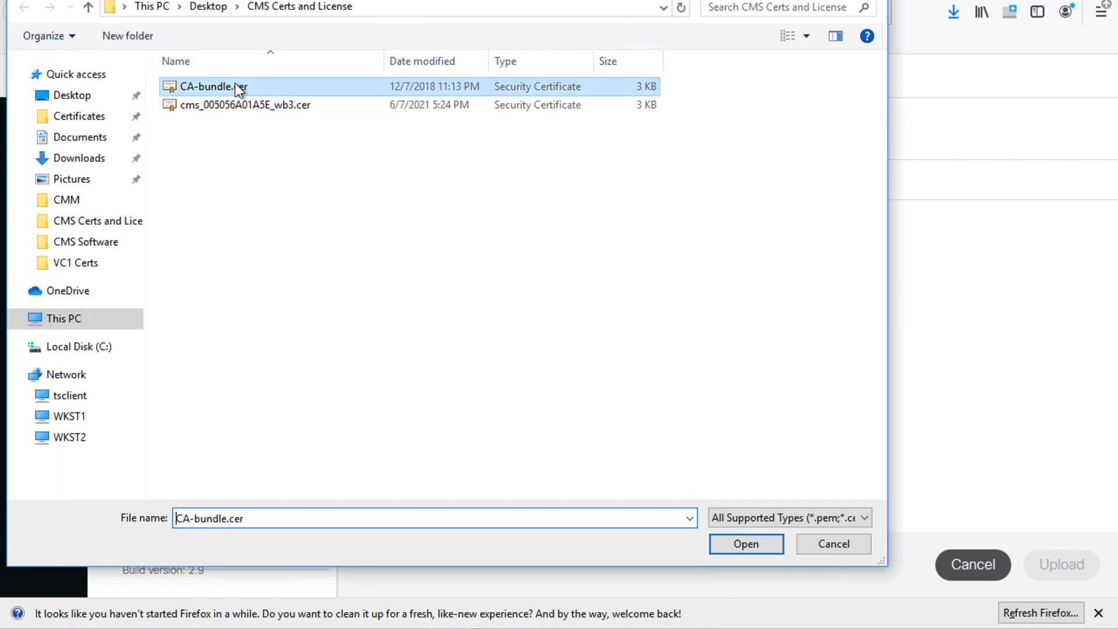
left_click(766, 542)
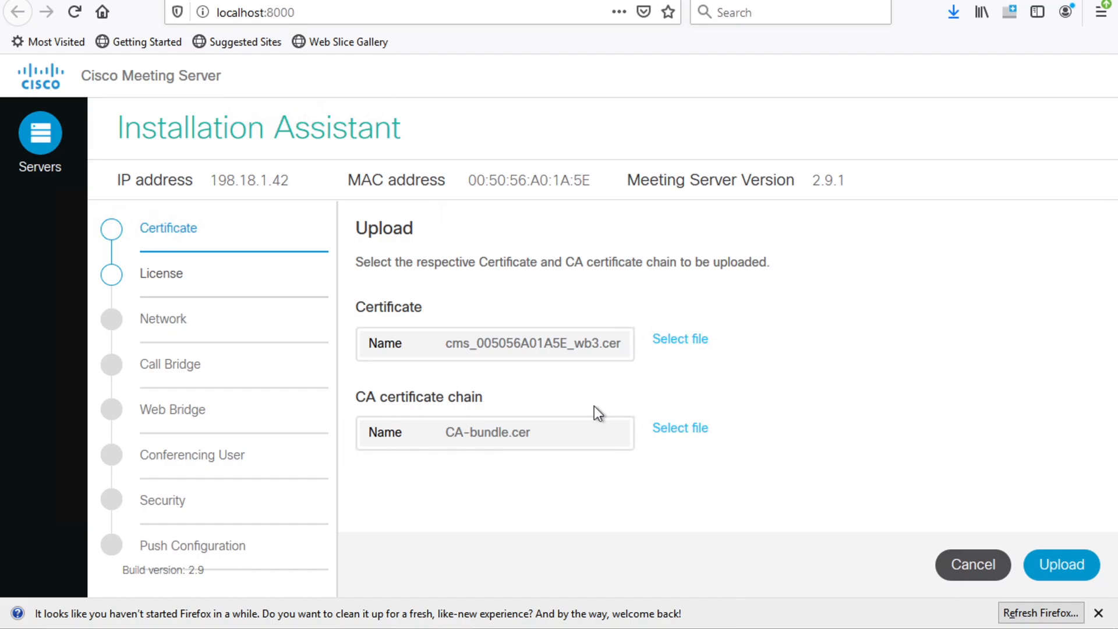
left_click(1054, 561)
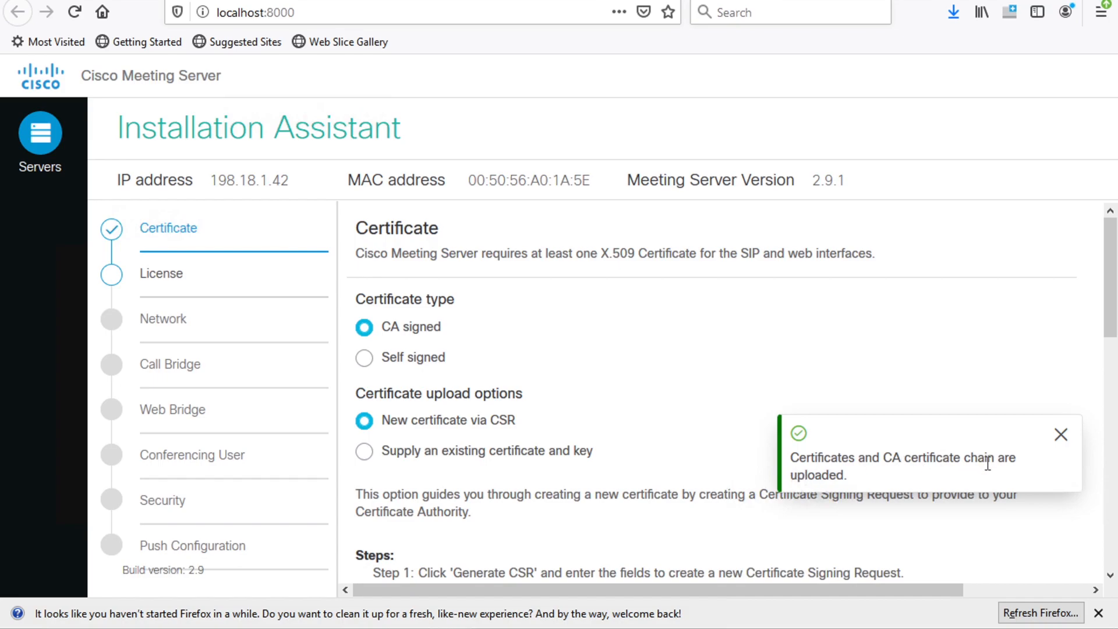
scroll(539, 517, "down", 3)
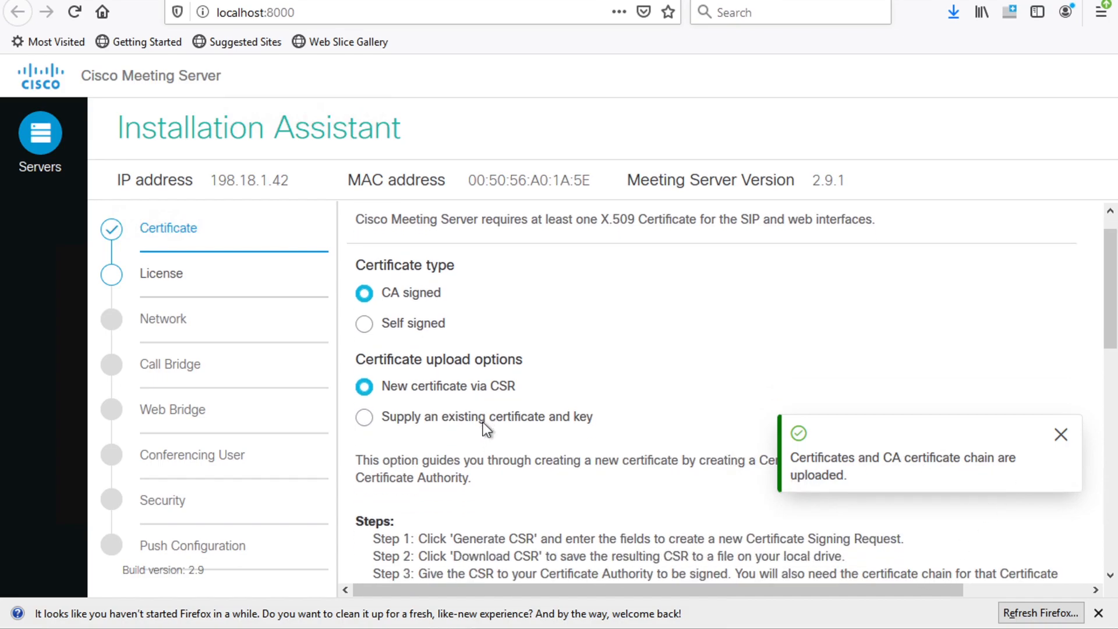
scroll(540, 517, "down", 9)
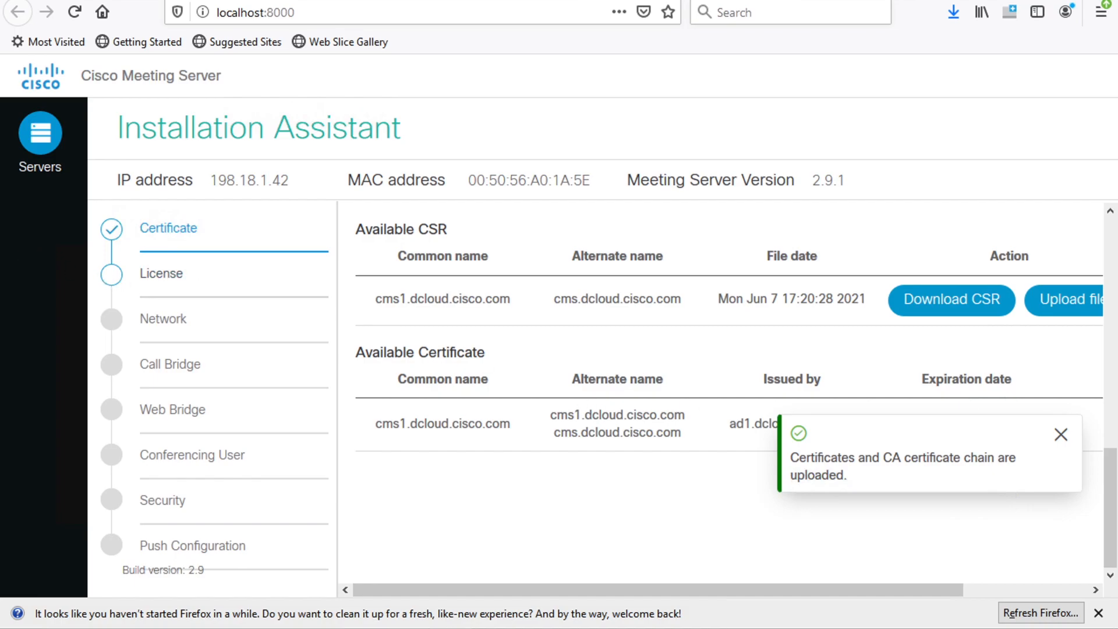
left_click(1062, 435)
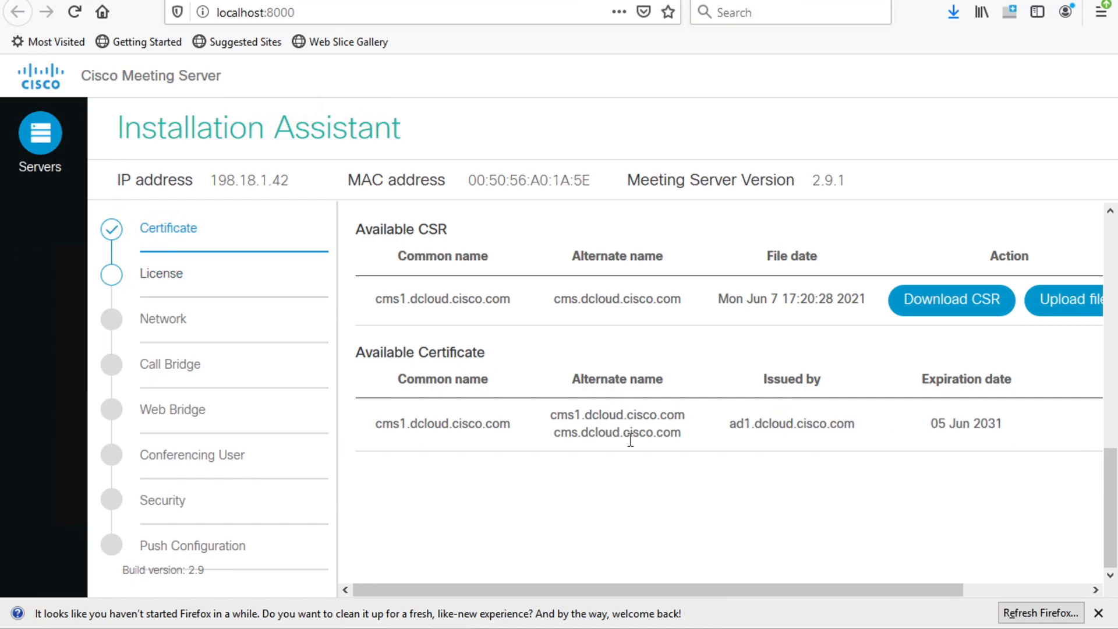
- Go to the License stage, select cms.lic as the new license file and preview its features
left_click(252, 281)
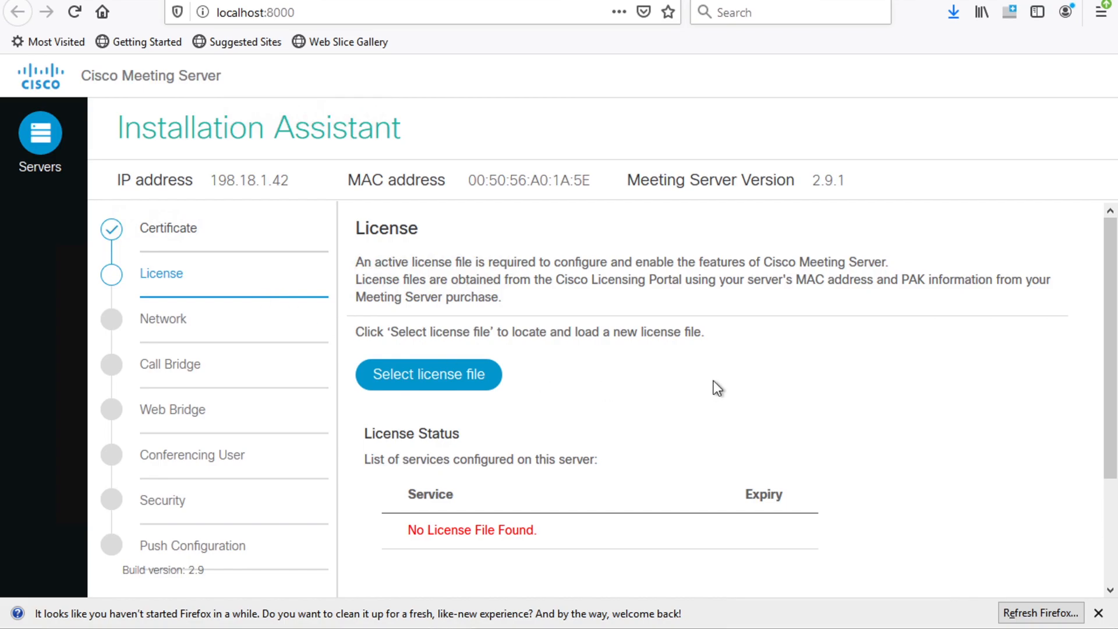
left_click(452, 378)
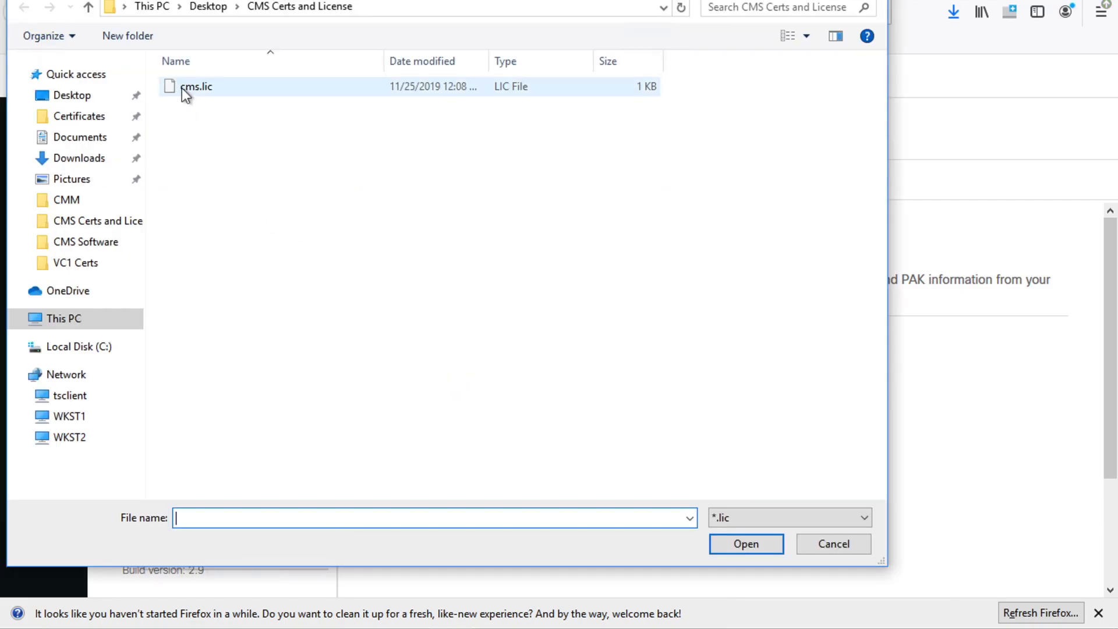
left_click(216, 92)
left_click(744, 544)
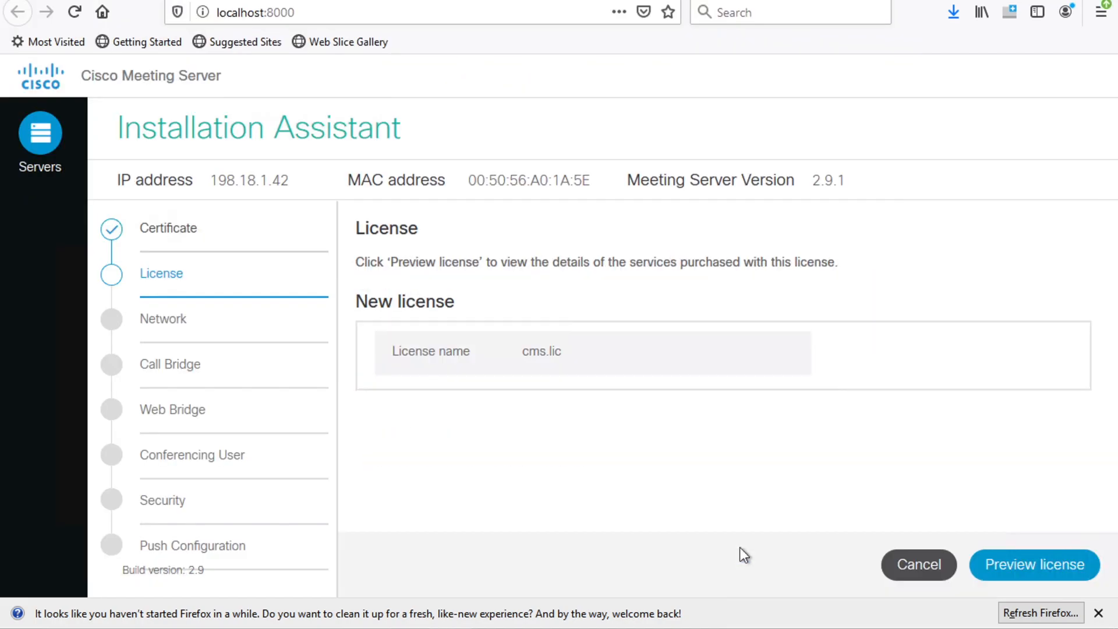
left_click(1071, 568)
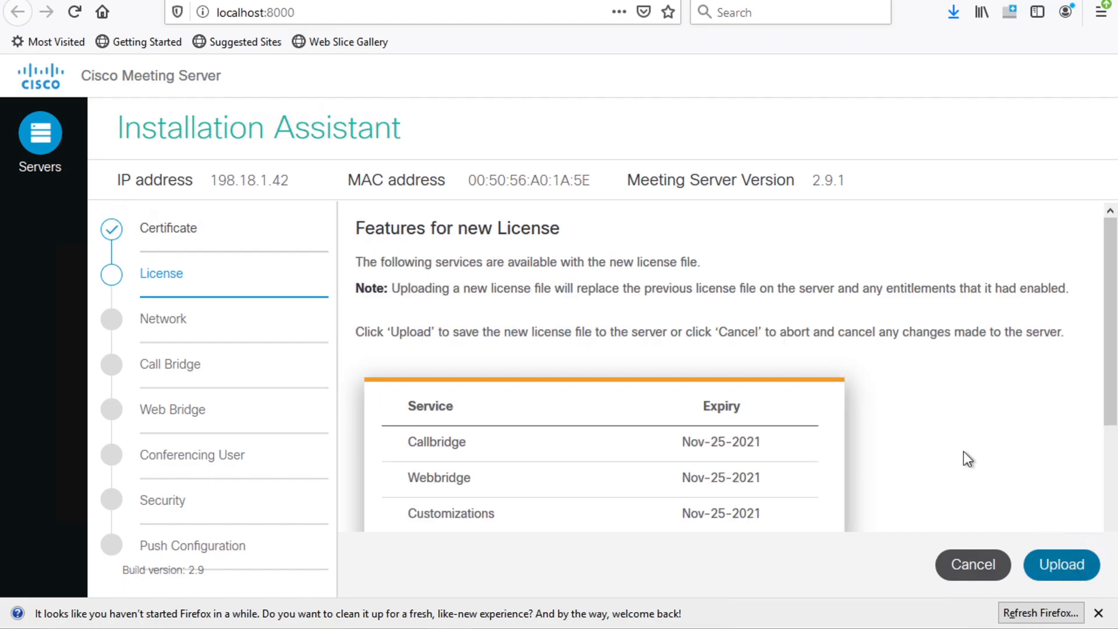
- Review the services in the new license, upload the license to the server and dismiss the notification
scroll(924, 413, "down", 3)
scroll(923, 410, "down", 1)
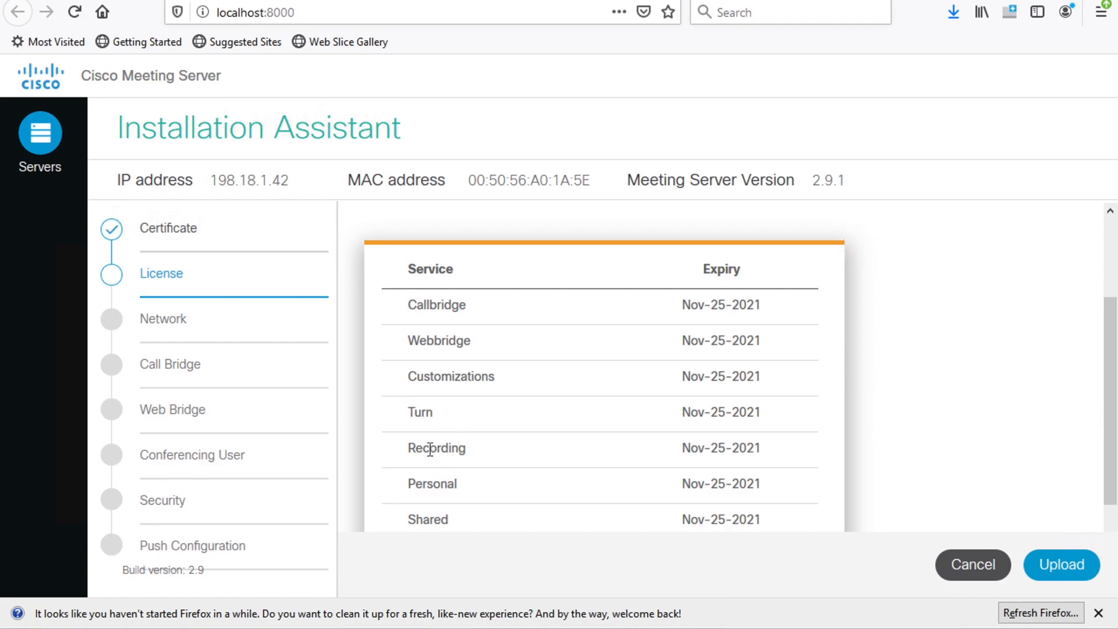
scroll(418, 436, "down", 2)
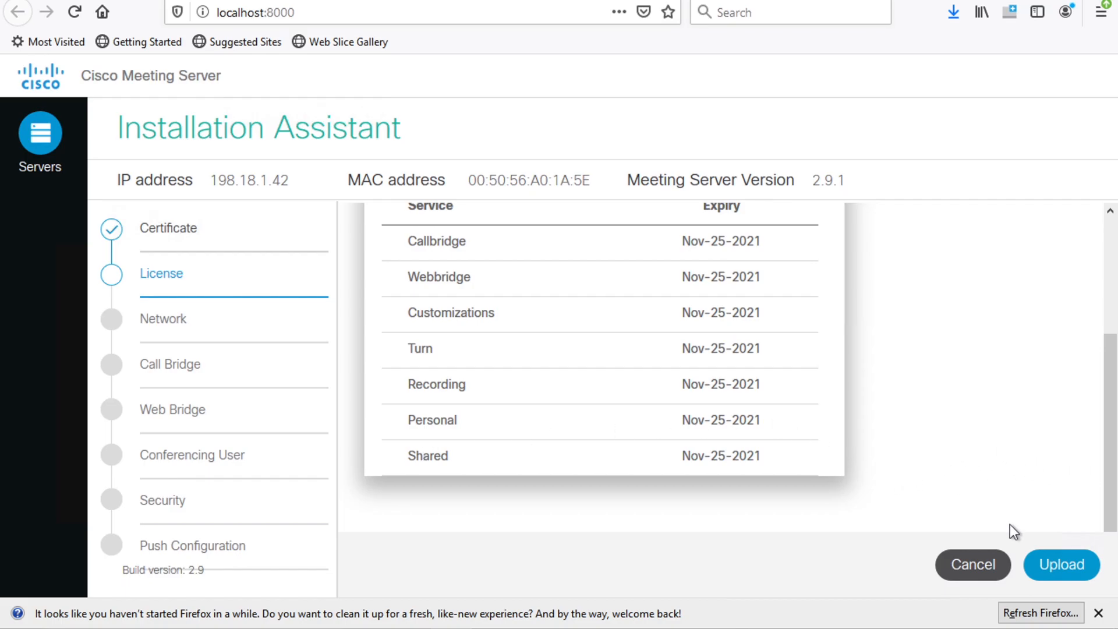
scroll(1015, 509, "up", 3)
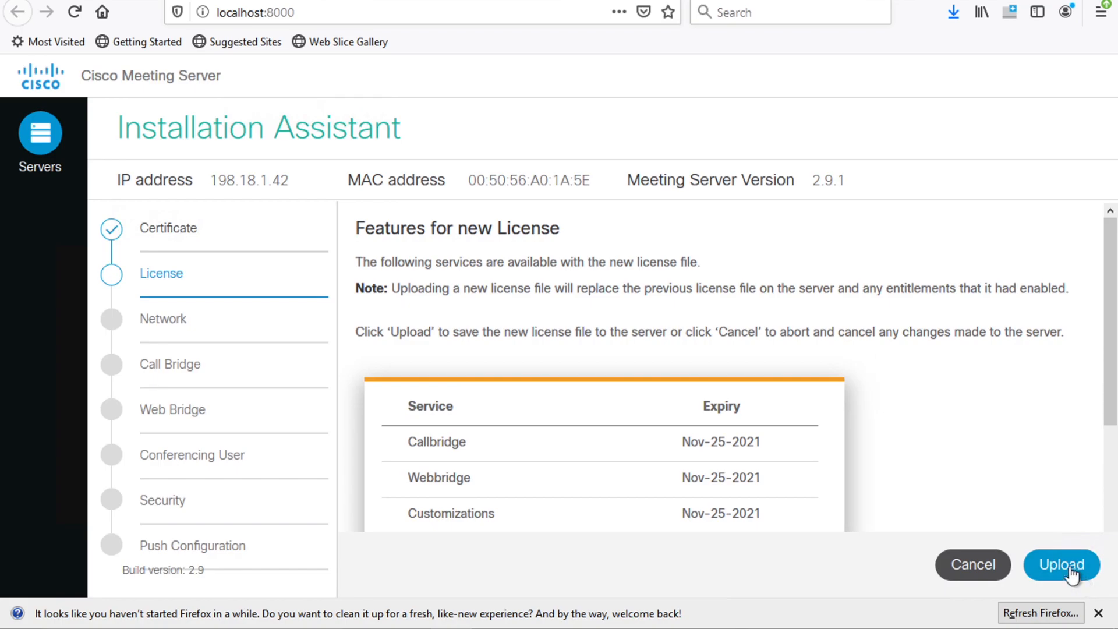
left_click(1062, 565)
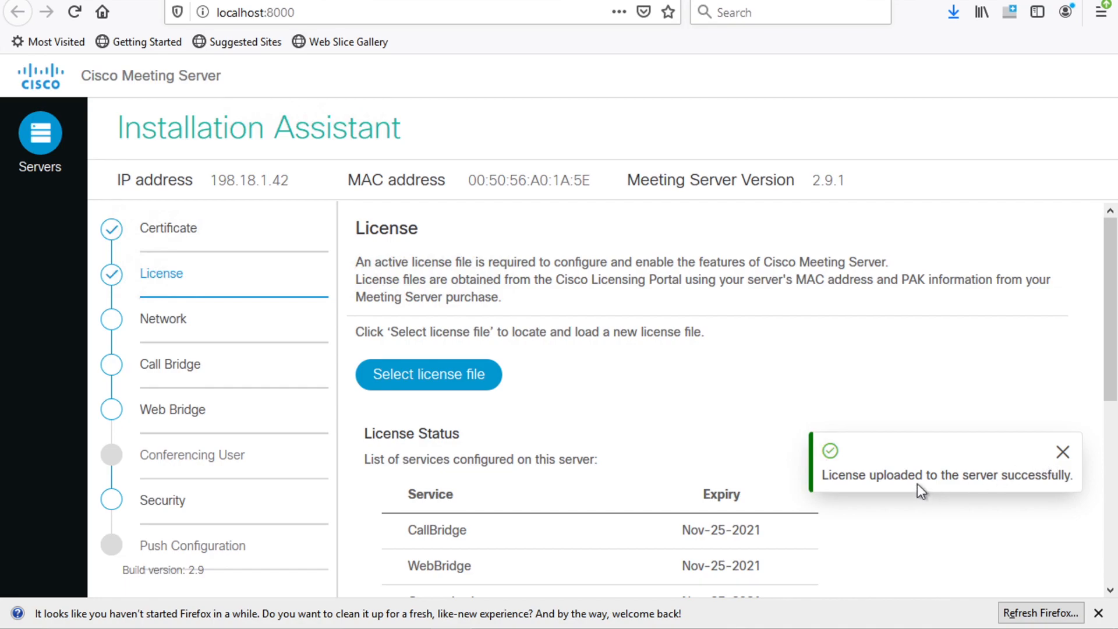
left_click(1061, 452)
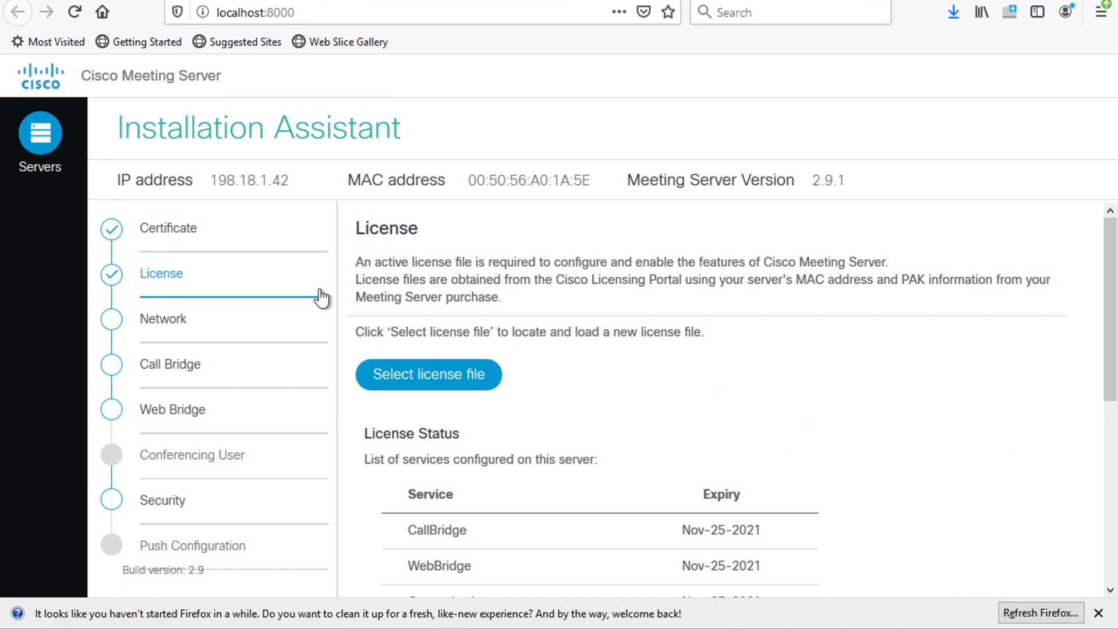
- In the Network stage, enter cms1.dcloud.cisco. com as the meeting server FQDN and 198.18.133.1 as the NTP server
left_click(161, 330)
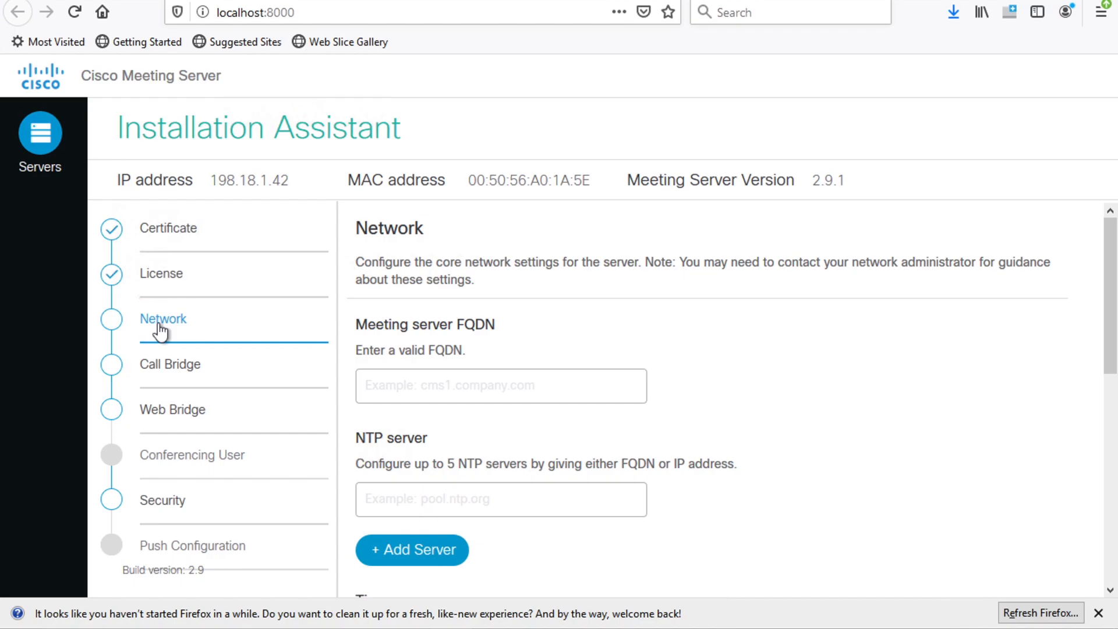
left_click(464, 374)
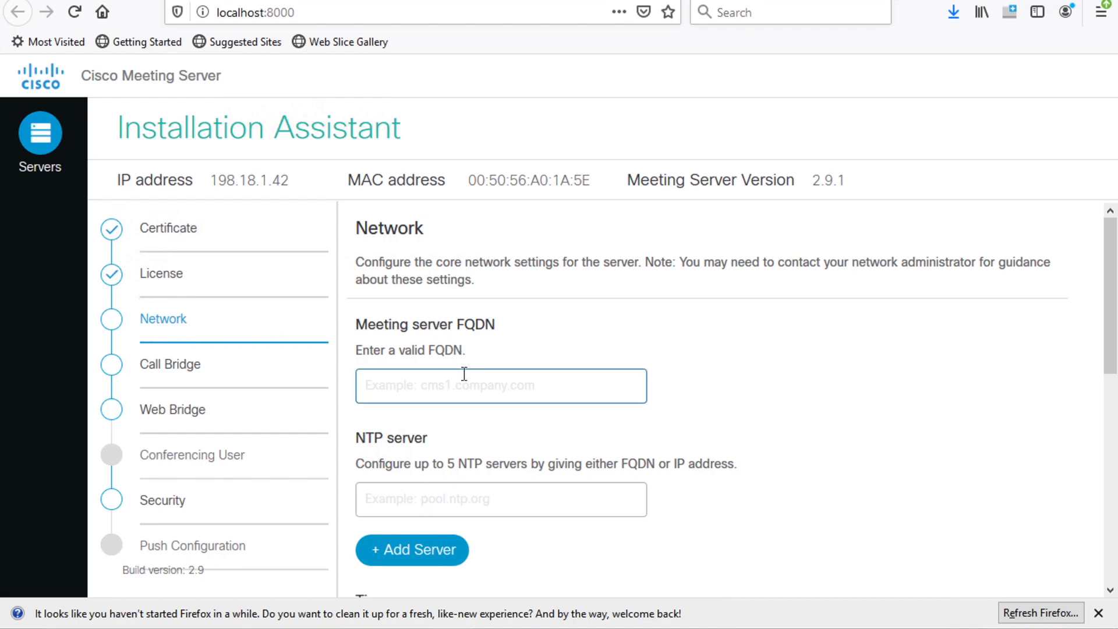
type("cms")
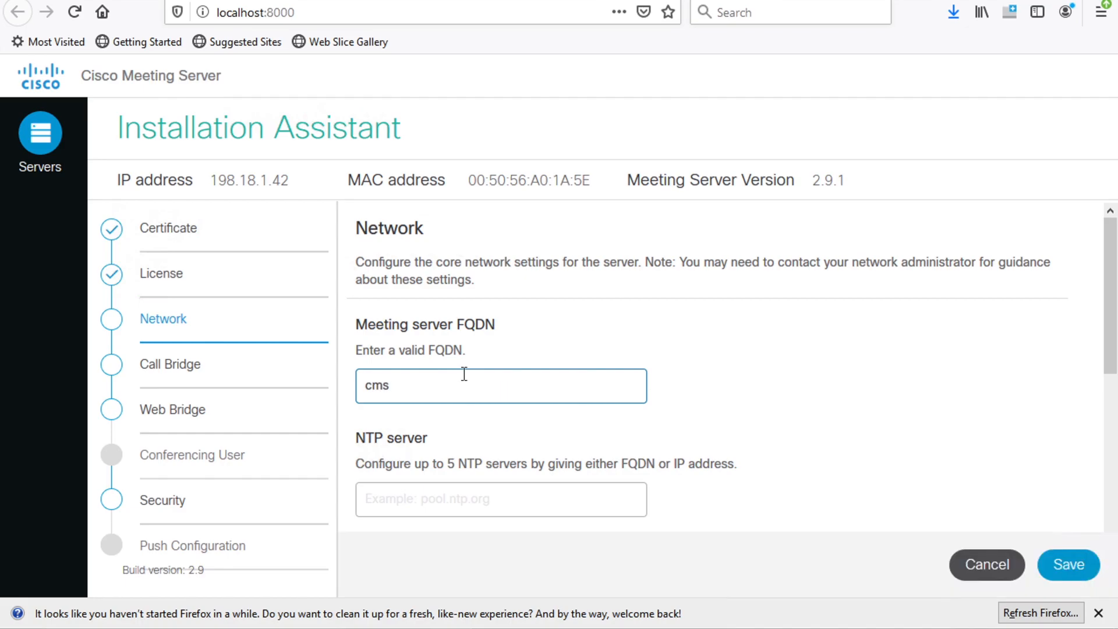
type("1.dcloud.cisco. com")
left_click(490, 497)
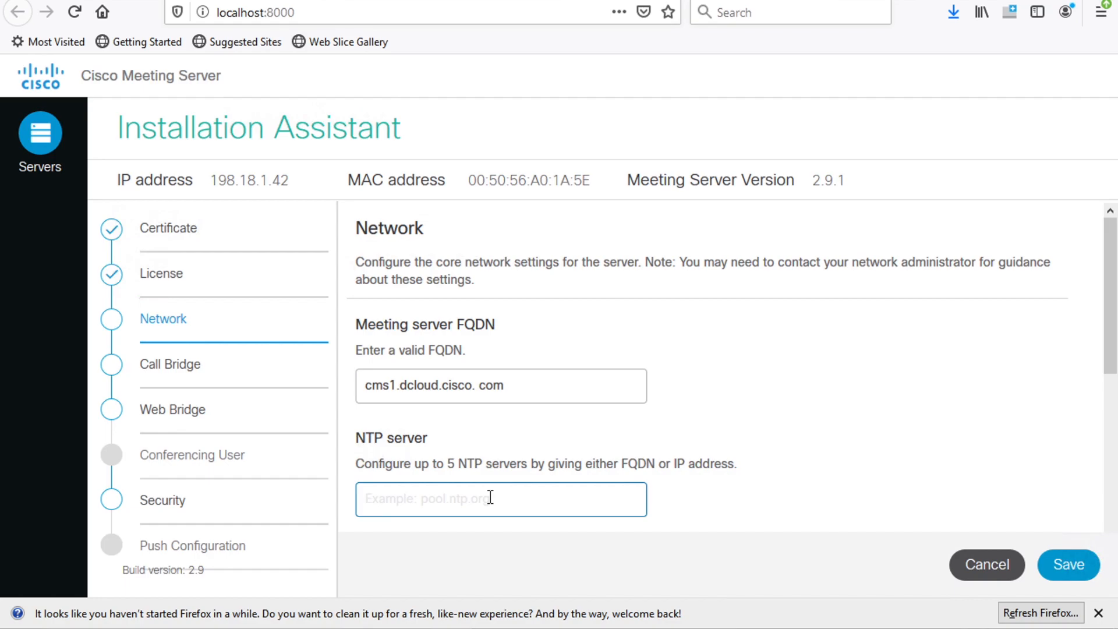
type("198.18.133.1")
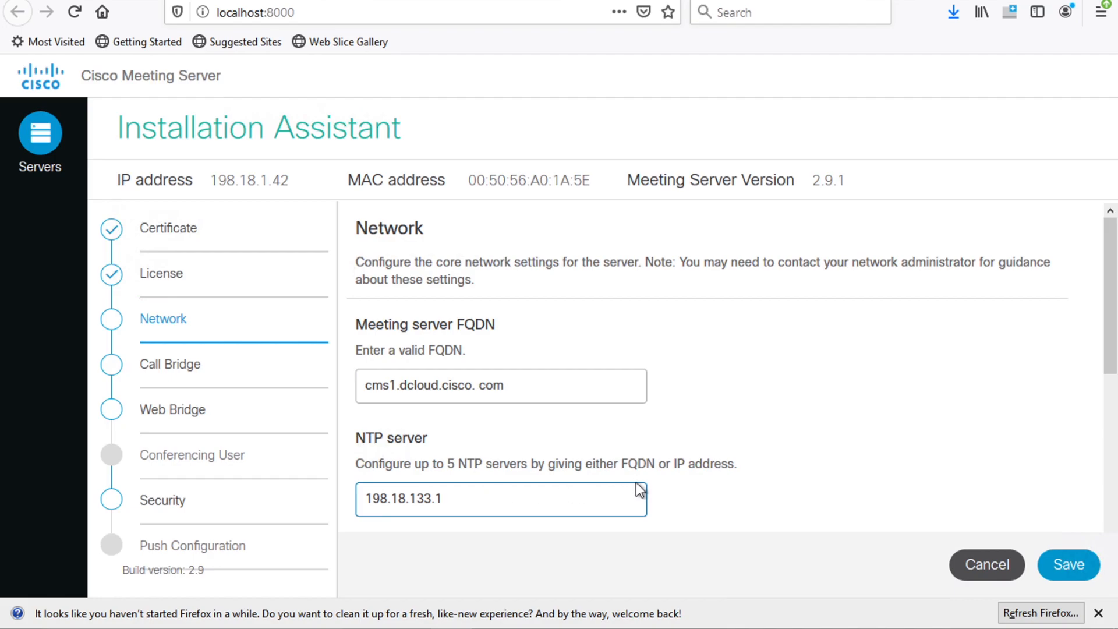
- Set the server's time zone to EST5EDT
scroll(635, 482, "down", 2)
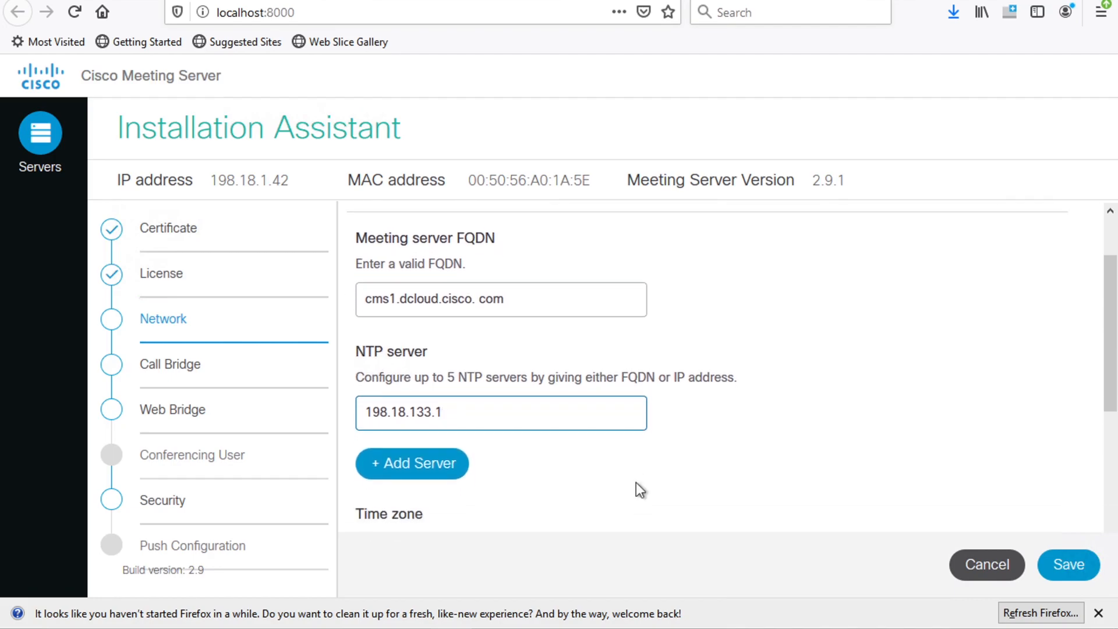
scroll(636, 482, "down", 1)
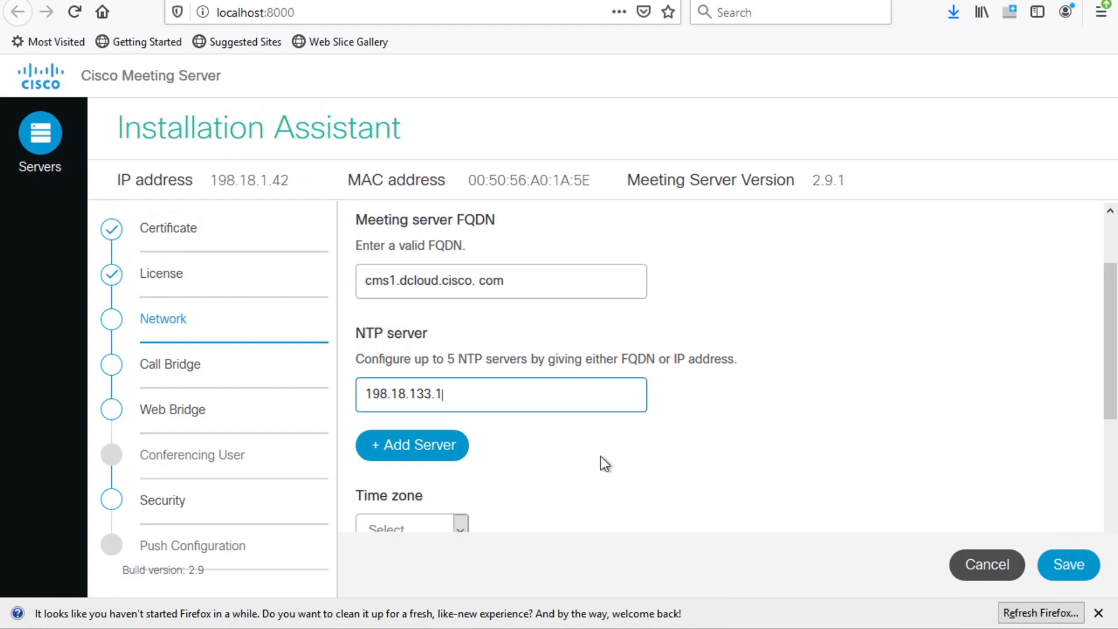
scroll(601, 457, "down", 2)
scroll(600, 457, "down", 2)
left_click(463, 385)
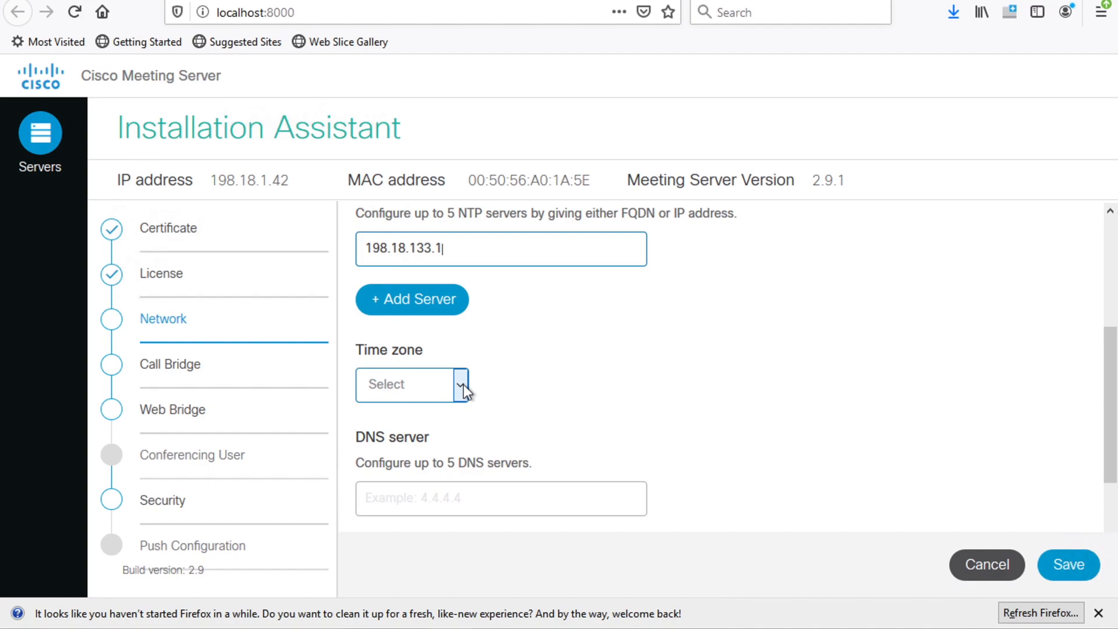
left_click(464, 384)
scroll(421, 246, "down", 10)
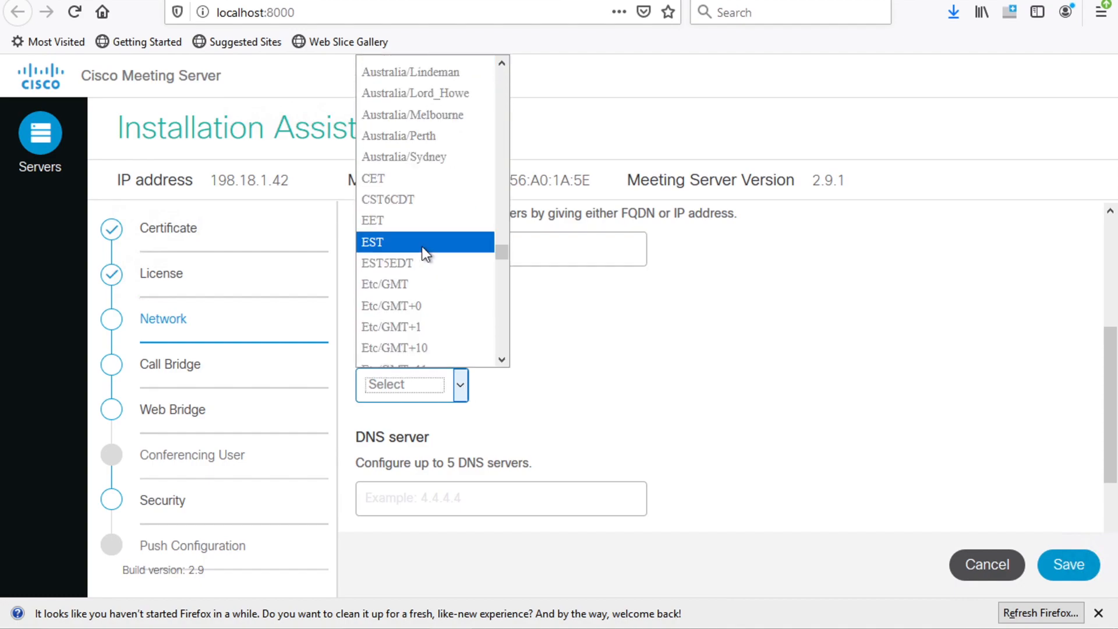
left_click(399, 263)
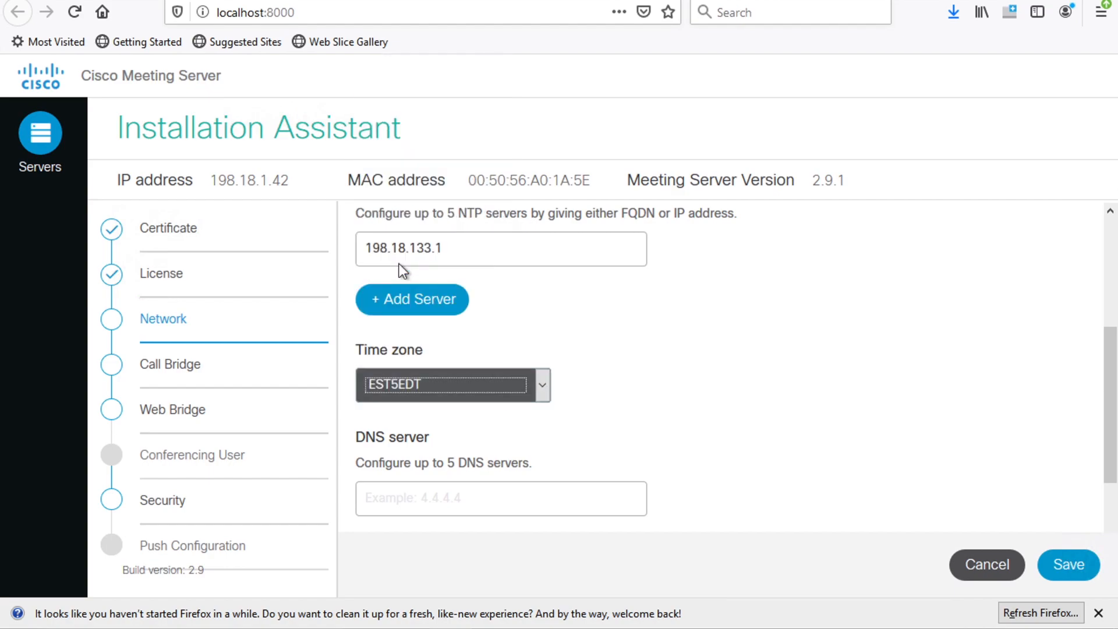
- Enter 198.18.133.1 as the DNS server, keep Web Admin port 445, try to save the network settings and dismiss the notification
left_click(588, 492)
type("198")
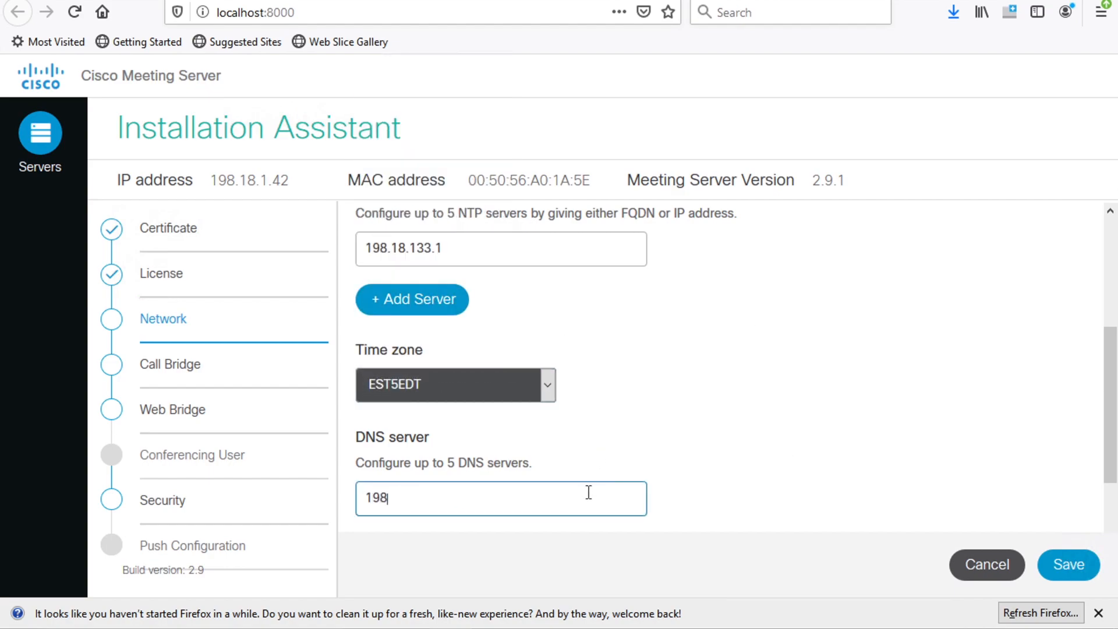
type(".18.133.1")
scroll(767, 437, "down", 4)
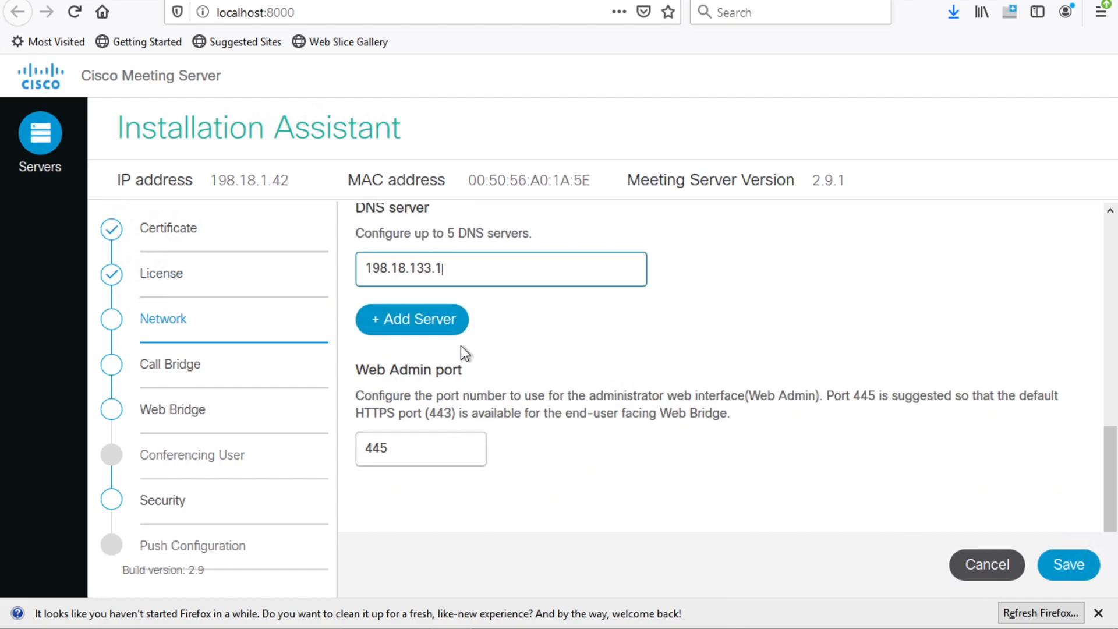
left_click(431, 461)
left_click(1078, 566)
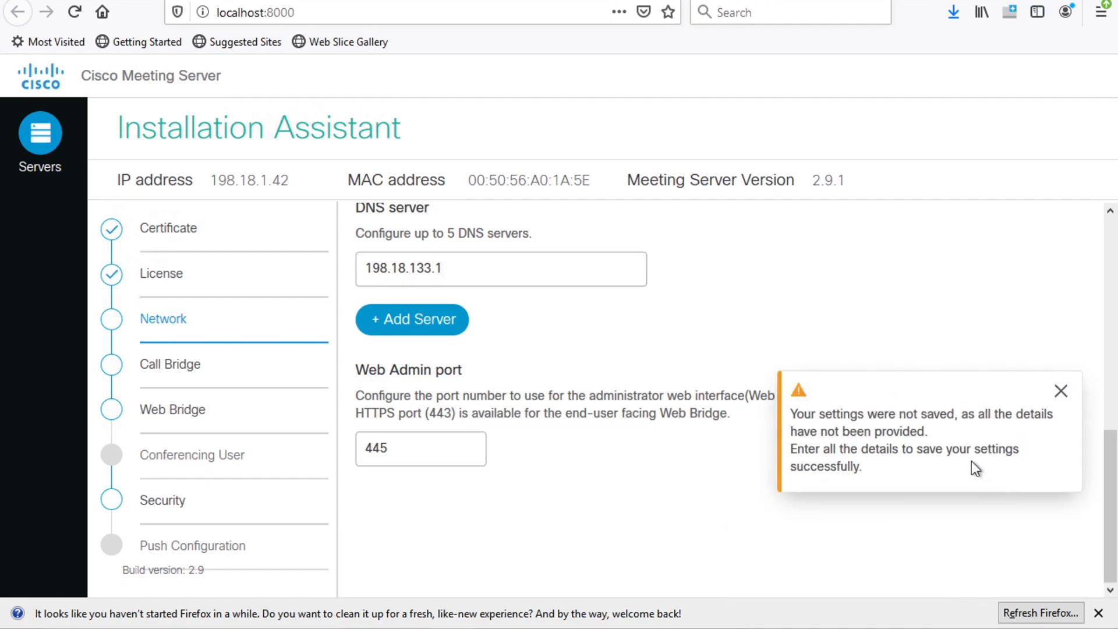
left_click(1062, 390)
- Remove the space from the meeting server FQDN to make it cms1.dcloud.cisco.com, save the network settings and dismiss the notification
scroll(697, 522, "up", 5)
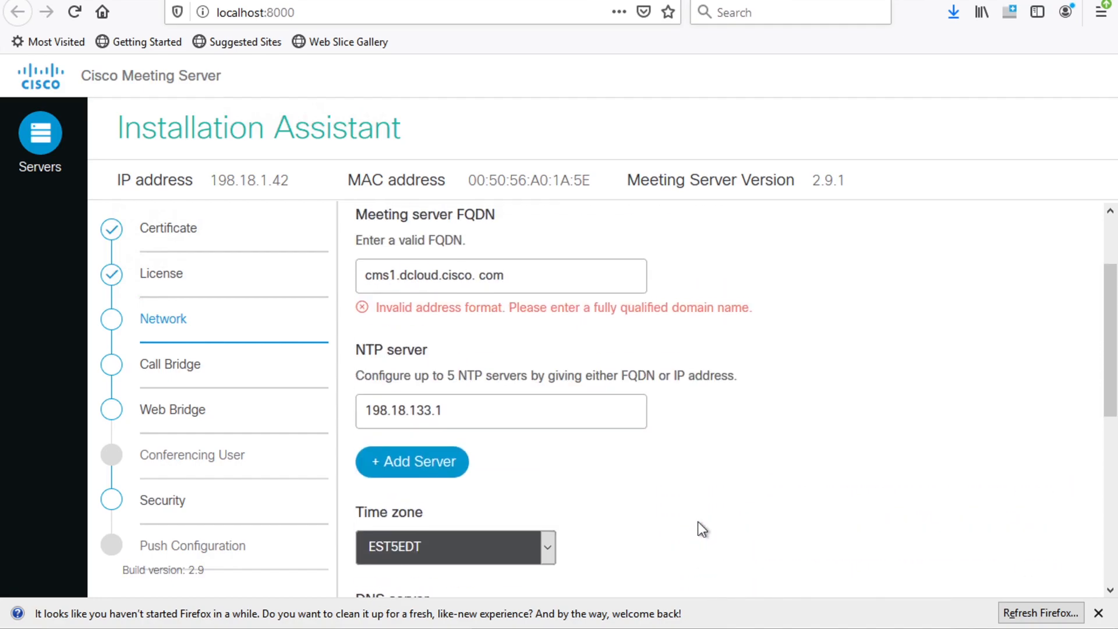
scroll(697, 521, "up", 1)
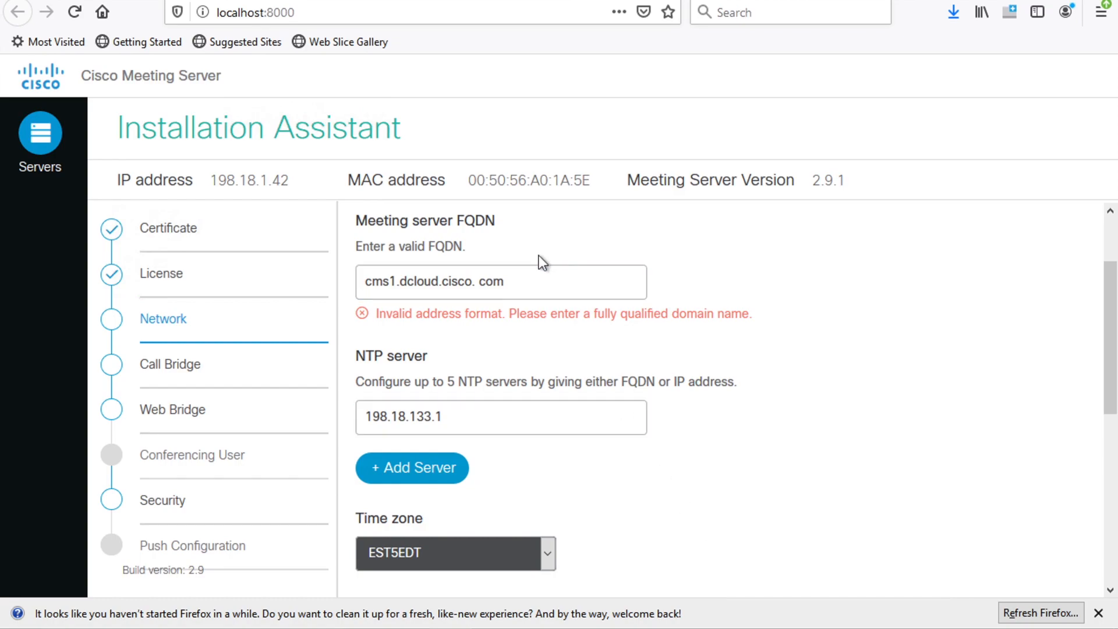
left_click(479, 280)
key("BackSpace")
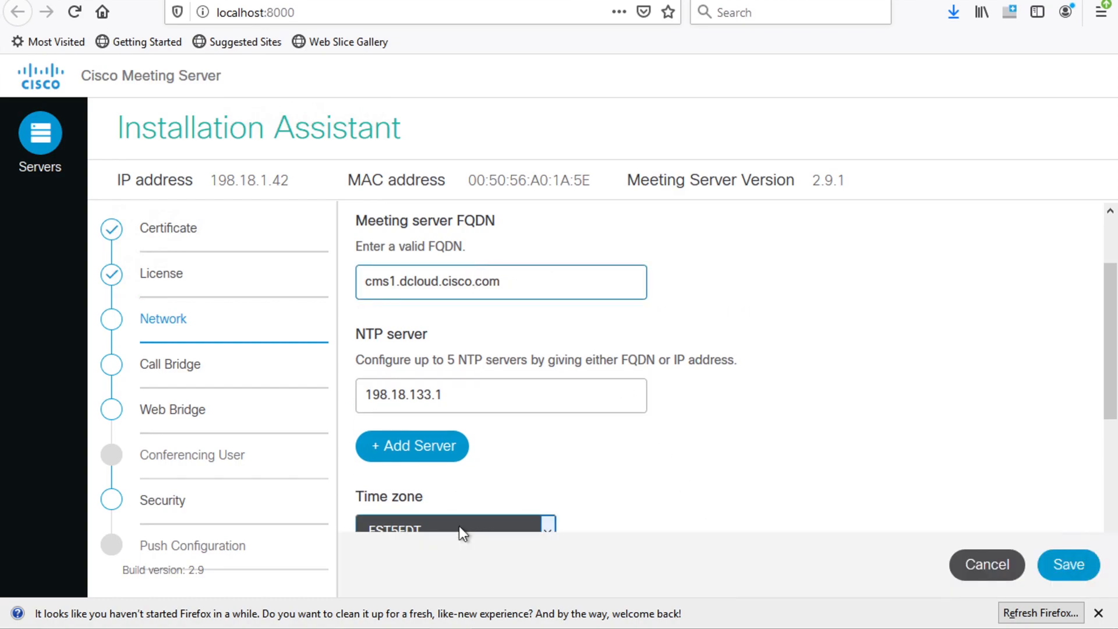
left_click(1069, 565)
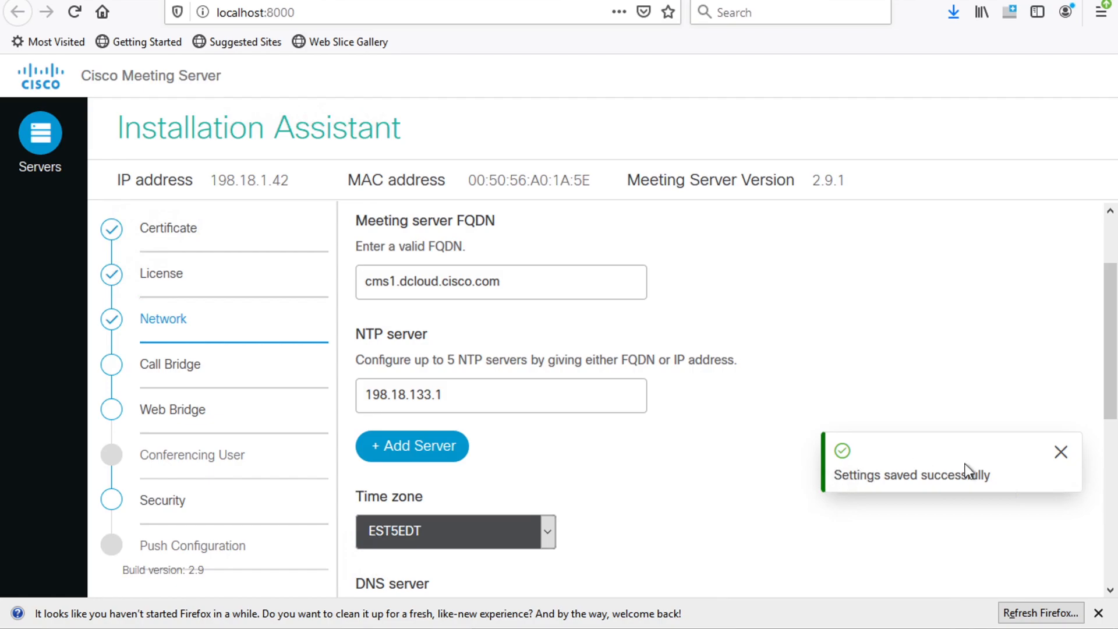
left_click(1067, 449)
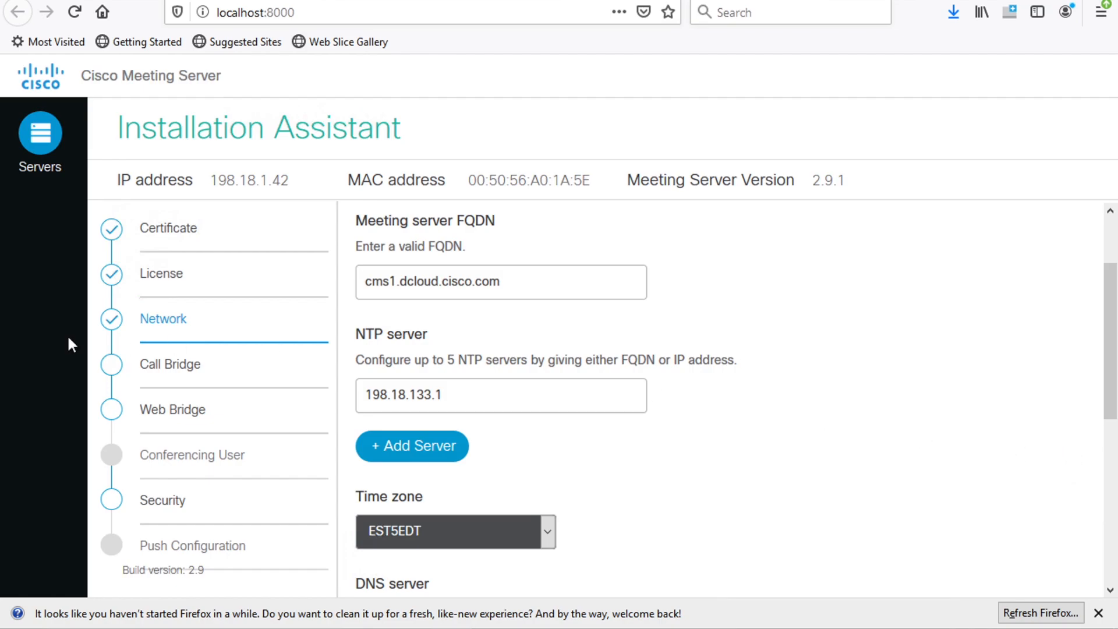
- In the Call Bridge stage, set the SIP domain to cms.dcloud.cisco.com
left_click(164, 368)
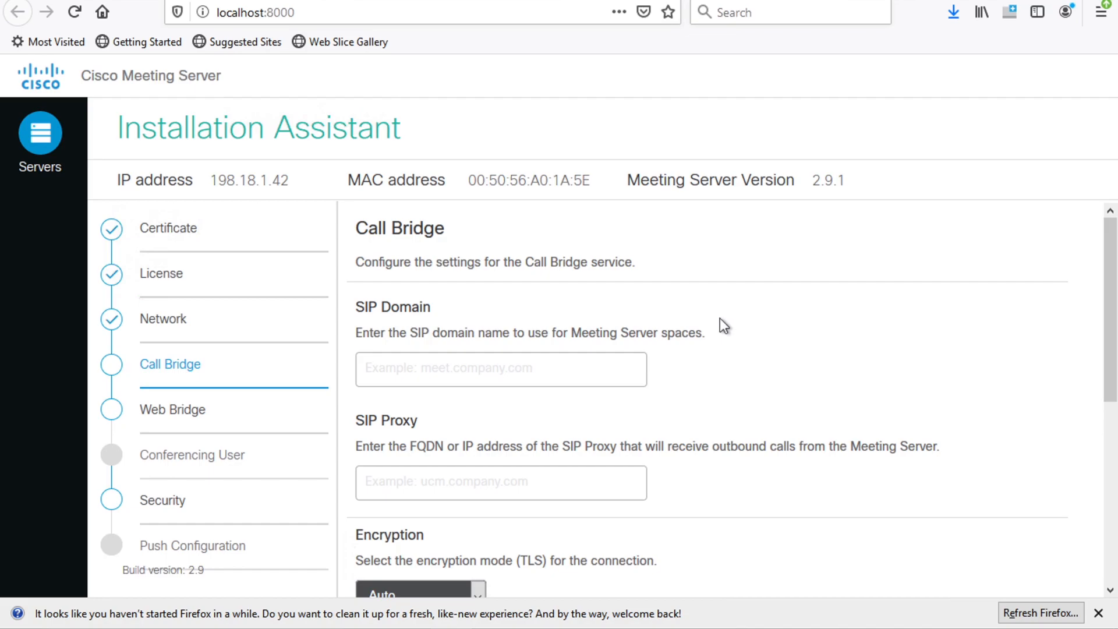
left_click(510, 364)
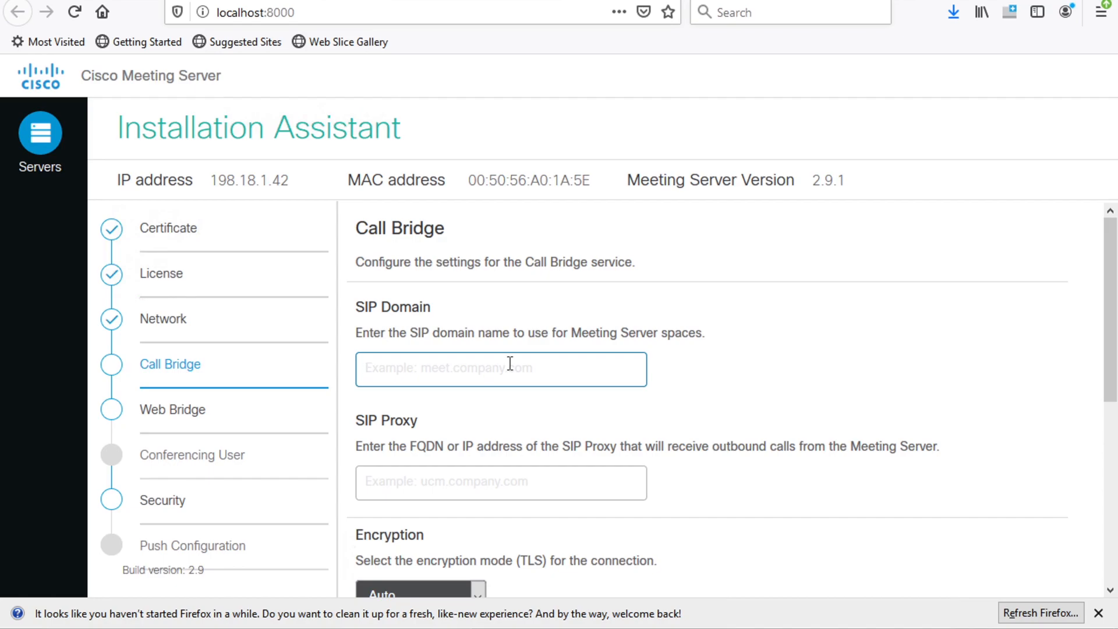
type("cms")
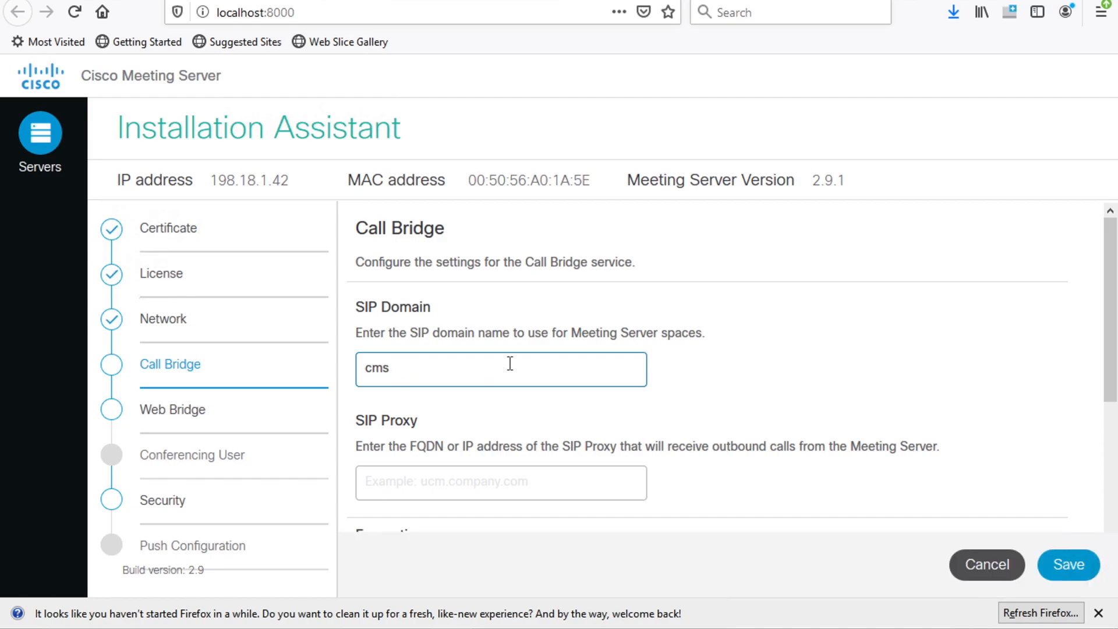
type(".dcloud.cisco.com")
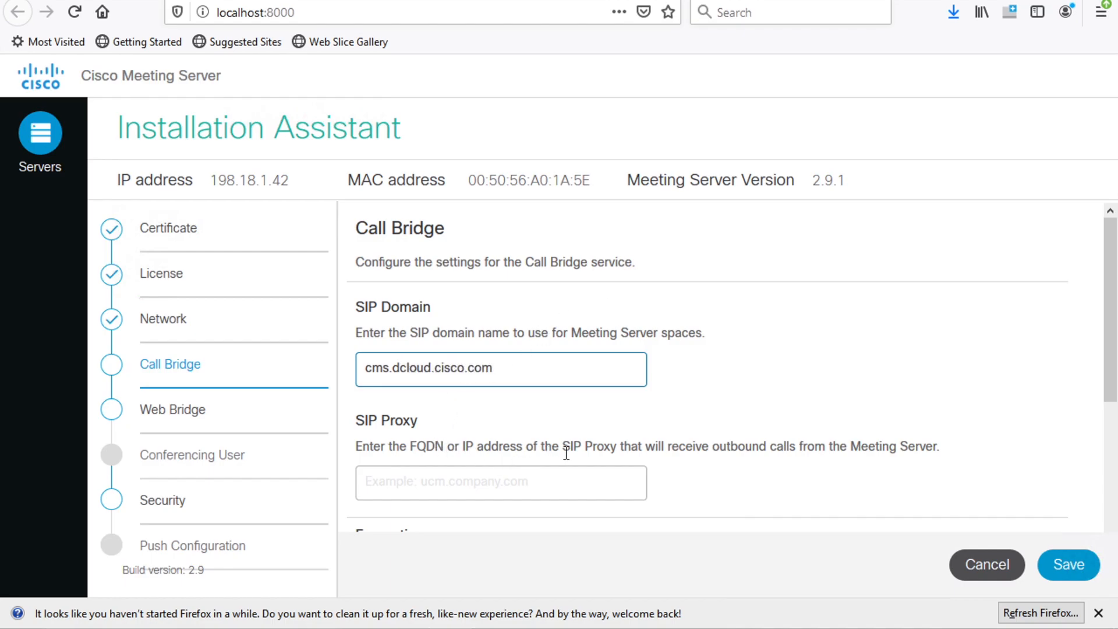
- Set the SIP proxy for outbound calls to cucm1.dcloud.cisco.com
scroll(566, 453, "down", 1)
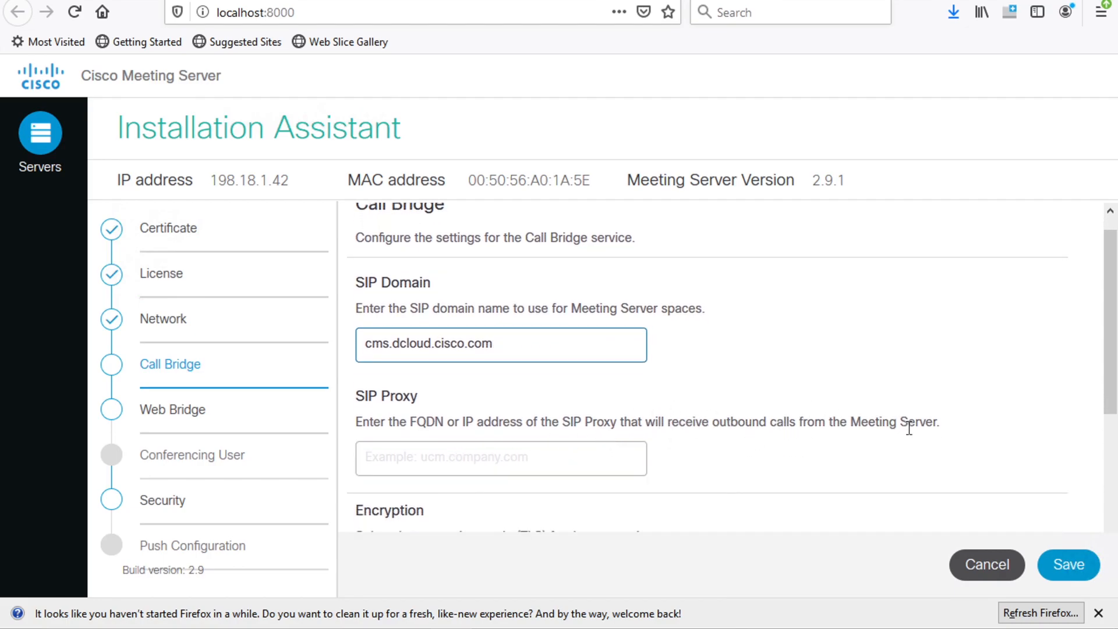
scroll(763, 412, "down", 2)
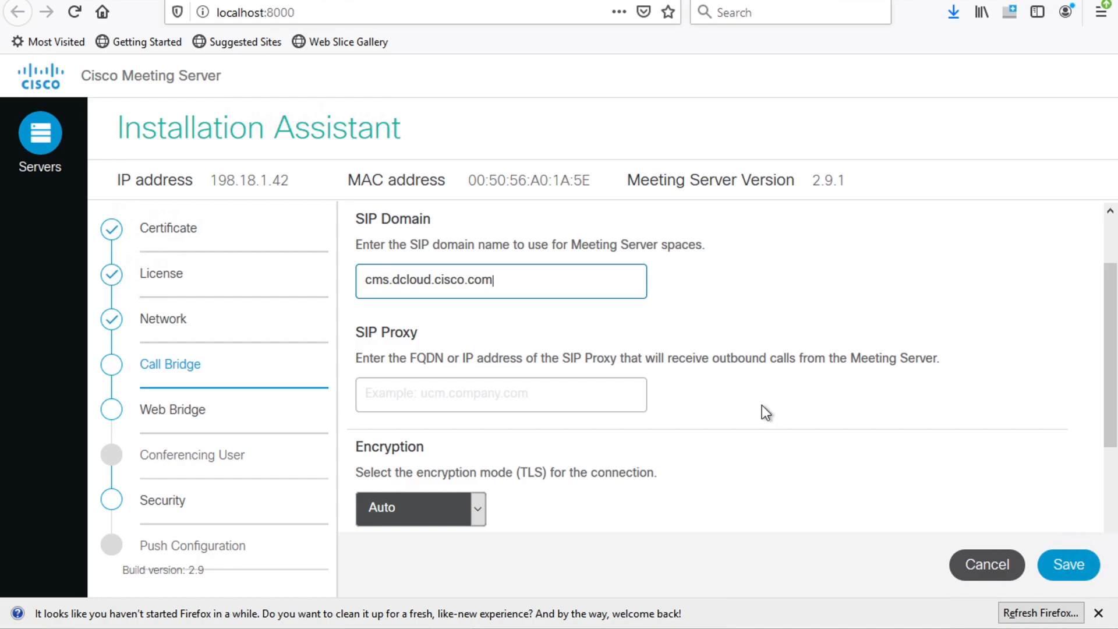
left_click(544, 394)
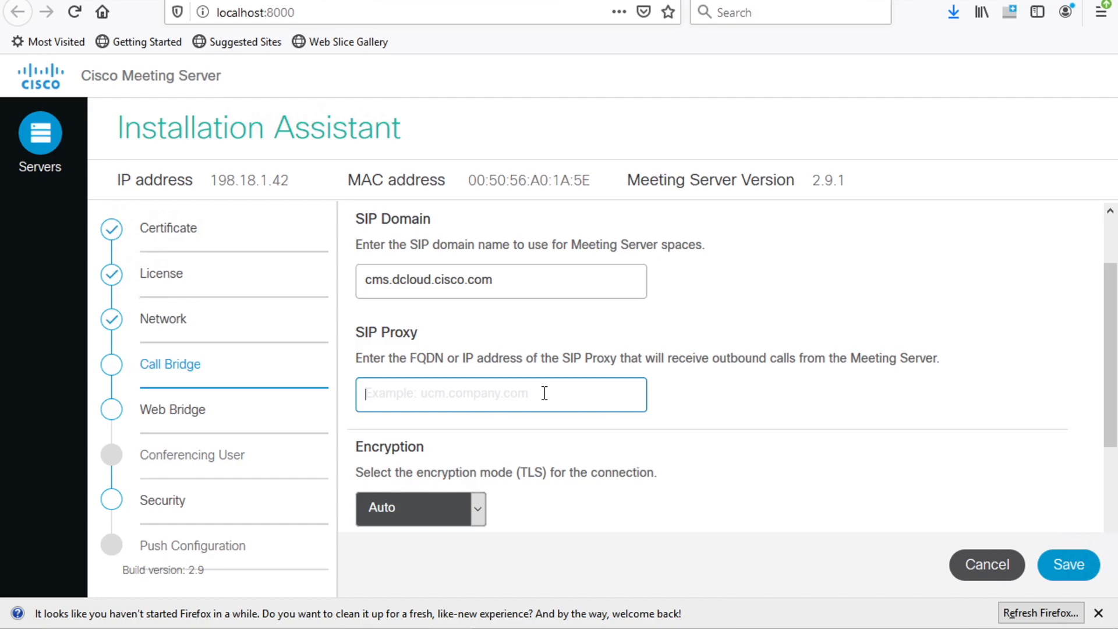
type("cucm1.")
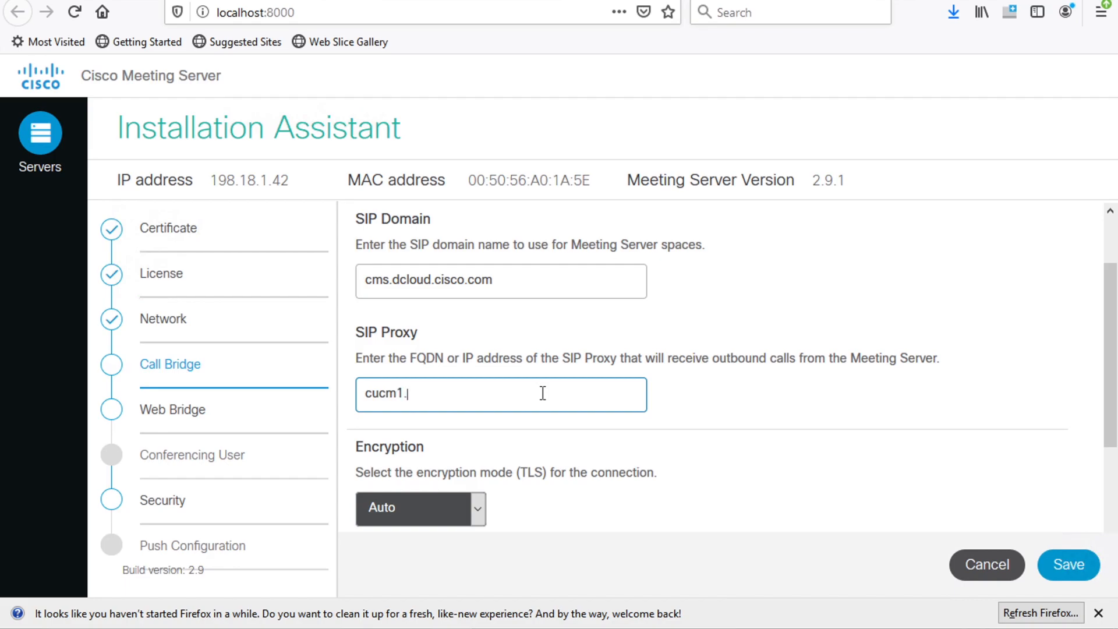
type("dcloud.cisco.")
type("com")
key("BackSpace")
key("BackSpace")
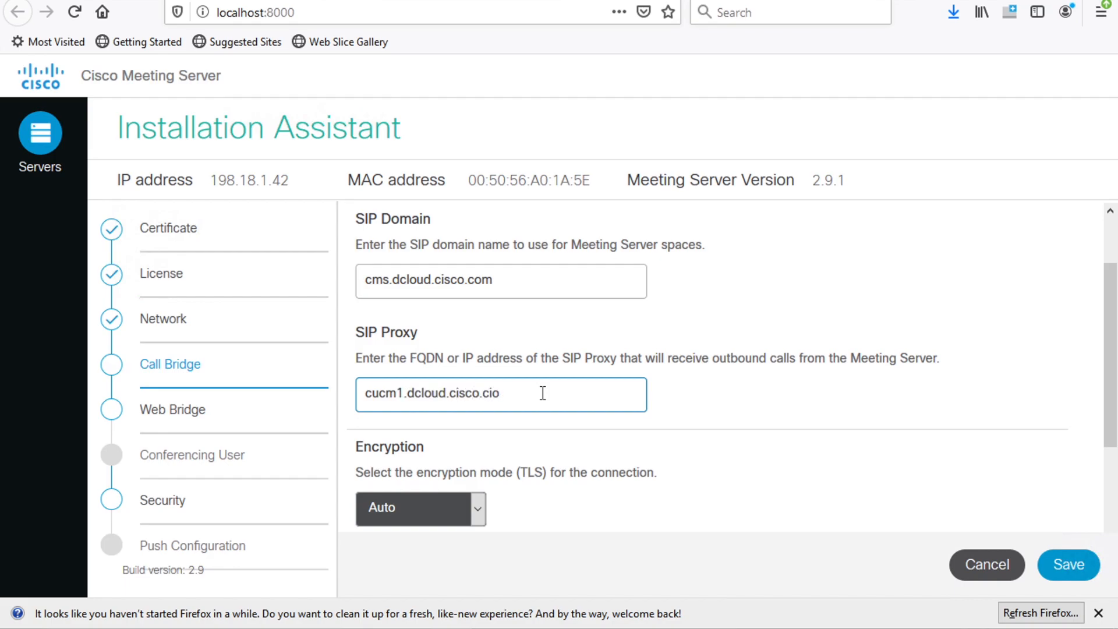
type("om")
- Save the Call Bridge settings with encryption Auto, SIP media encryption Allowed and ActiveControl enabled, and dismiss the notification
scroll(543, 393, "down", 1)
scroll(543, 393, "down", 4)
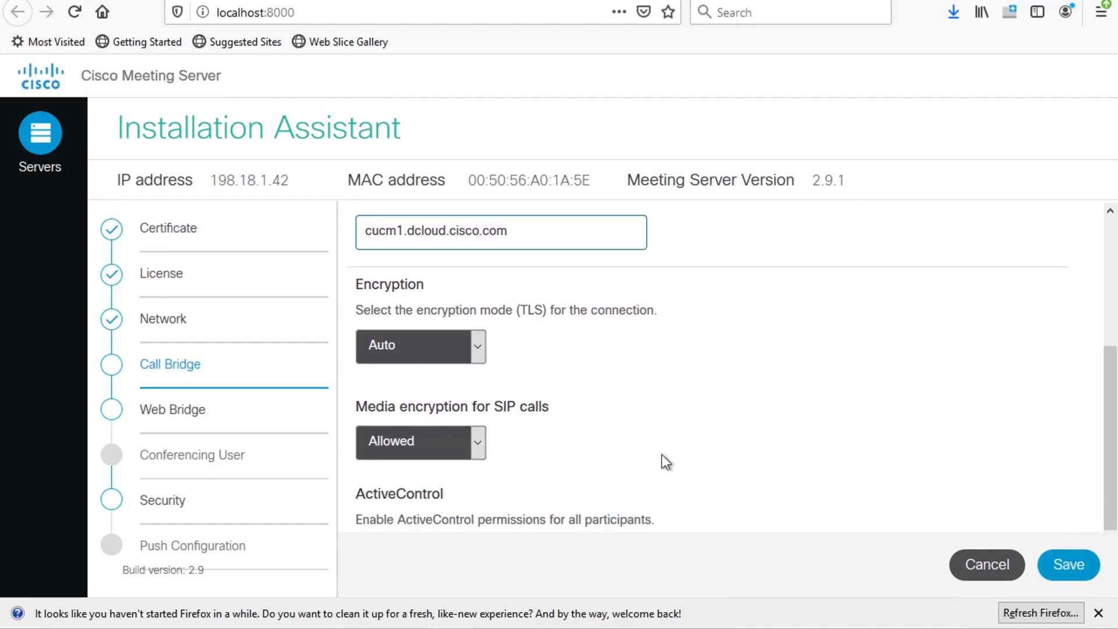
scroll(663, 460, "down", 3)
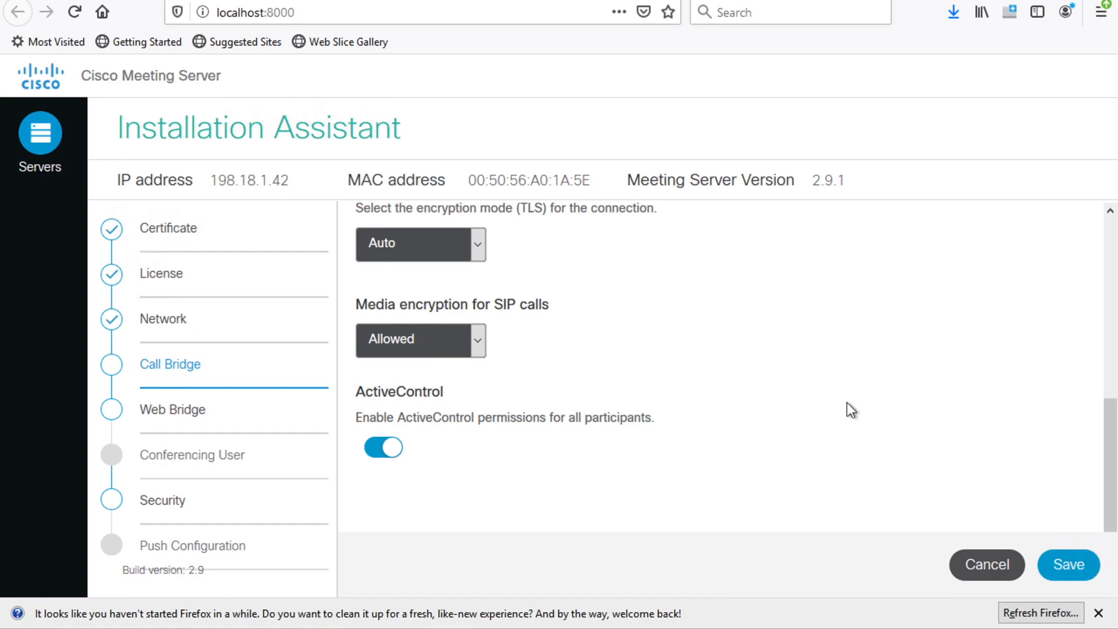
left_click(1078, 566)
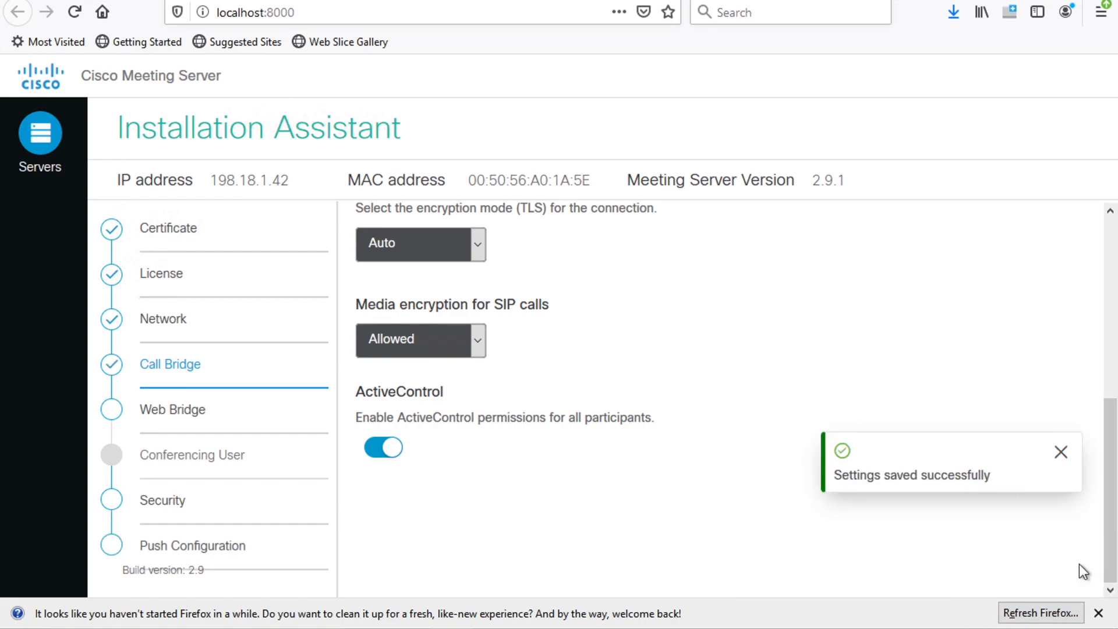
left_click(1061, 452)
- In the Web Bridge stage, enable Web Bridge with the default listening port 9999, save the settings and dismiss the notification
left_click(167, 410)
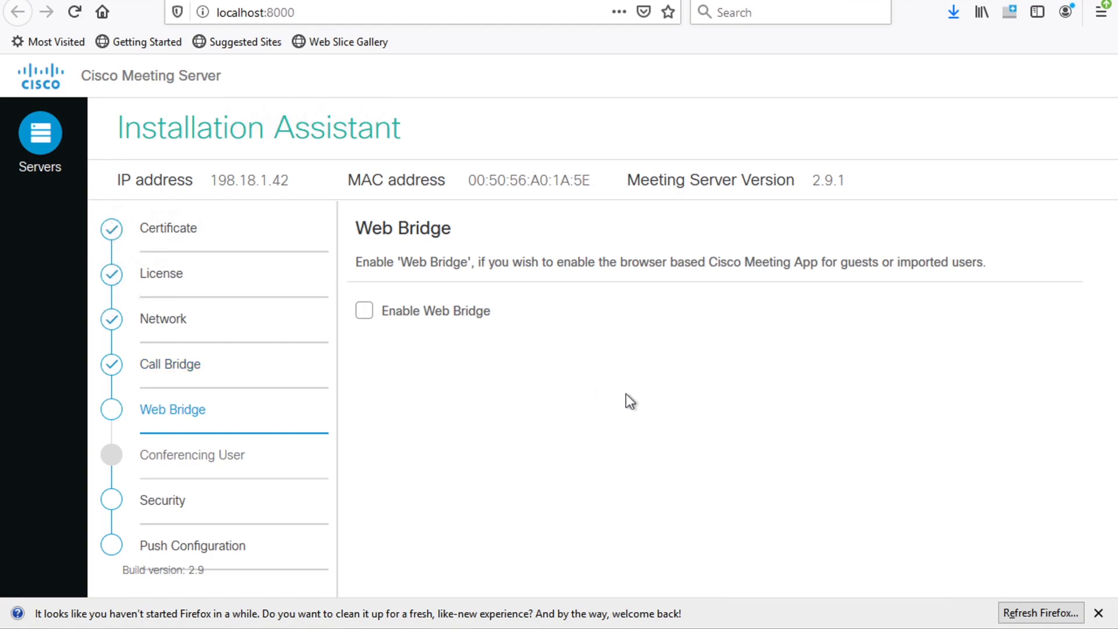
left_click(365, 311)
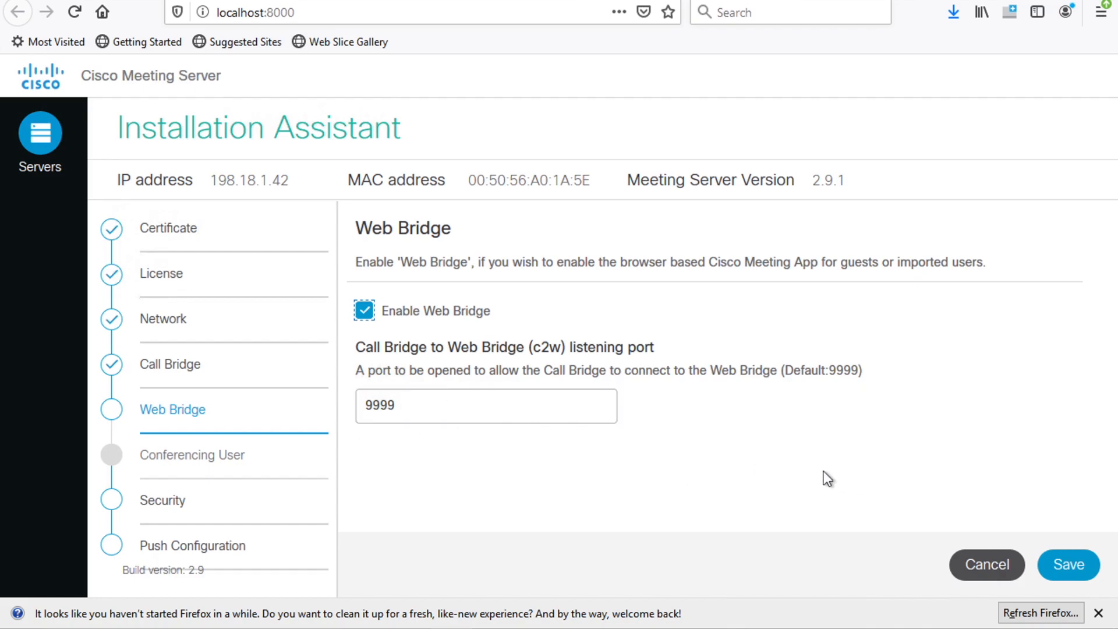
left_click(1075, 568)
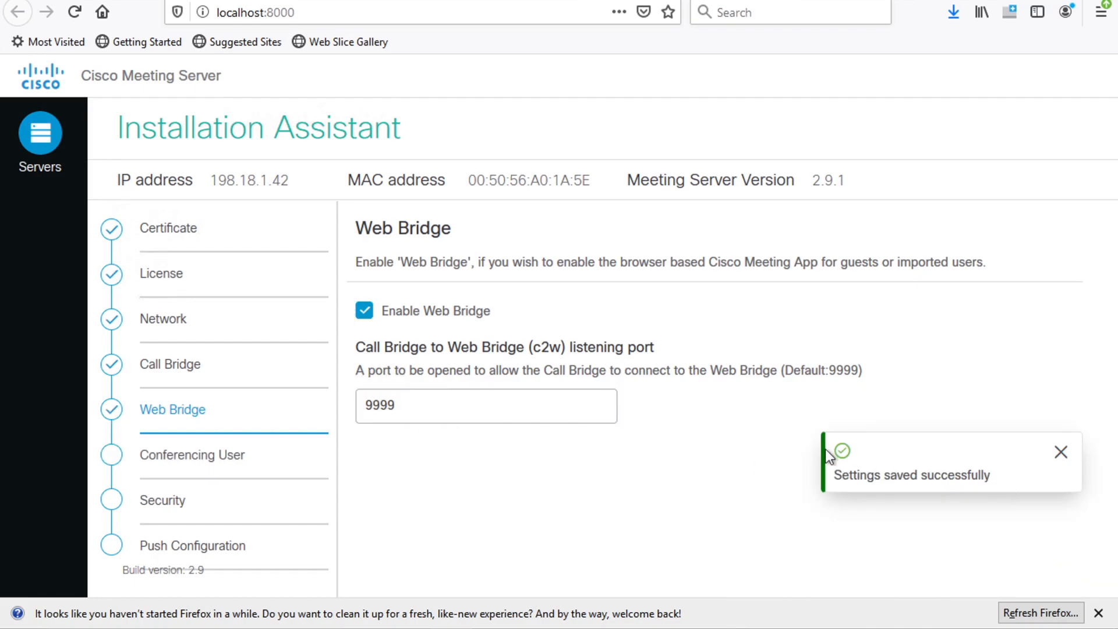
left_click(1061, 453)
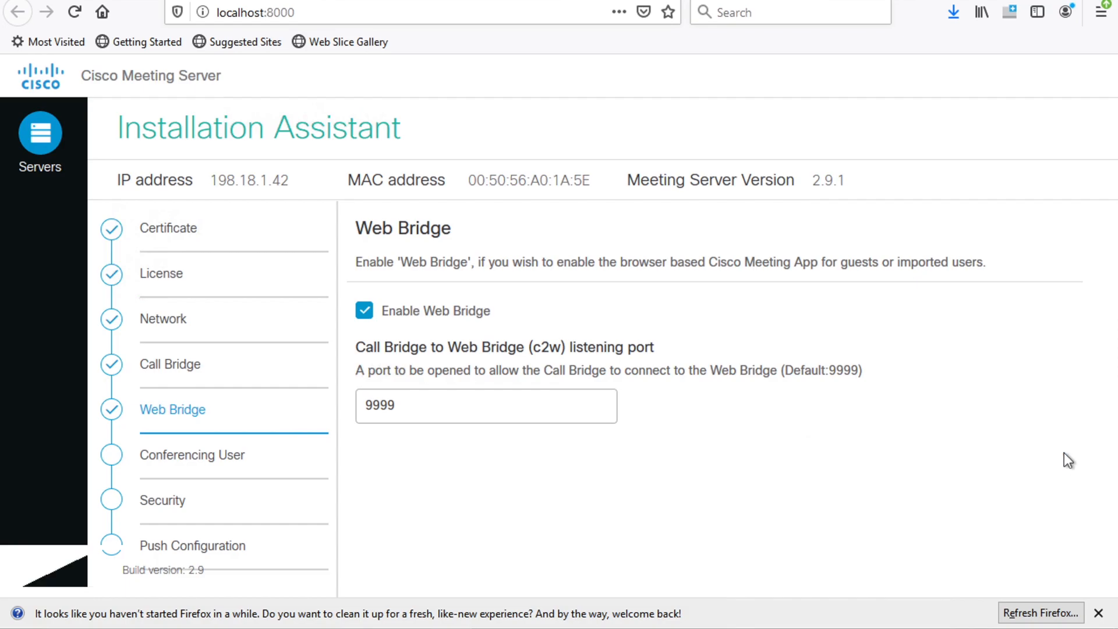